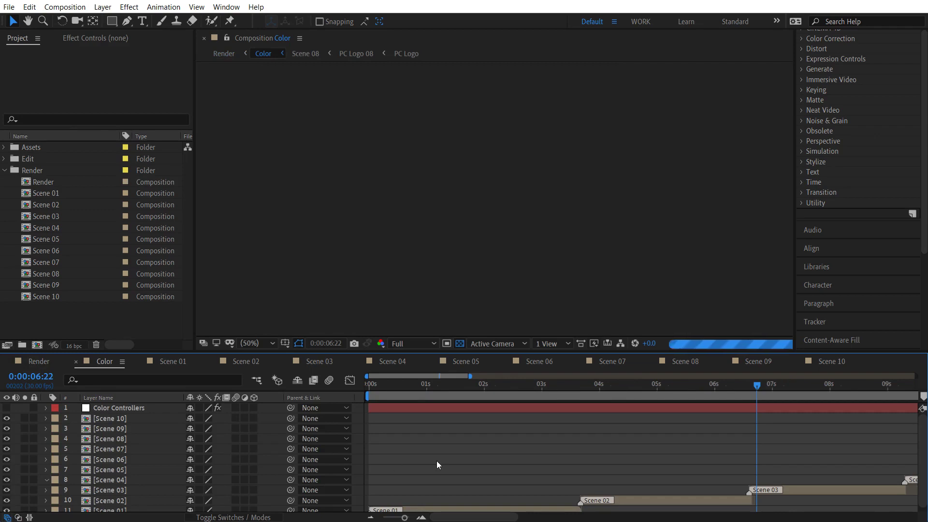
Step: Fit the Color composition's whole duration in the timeline and preview frames from several scenes, up to Scene 08
left_click_drag(404, 517, 356, 516)
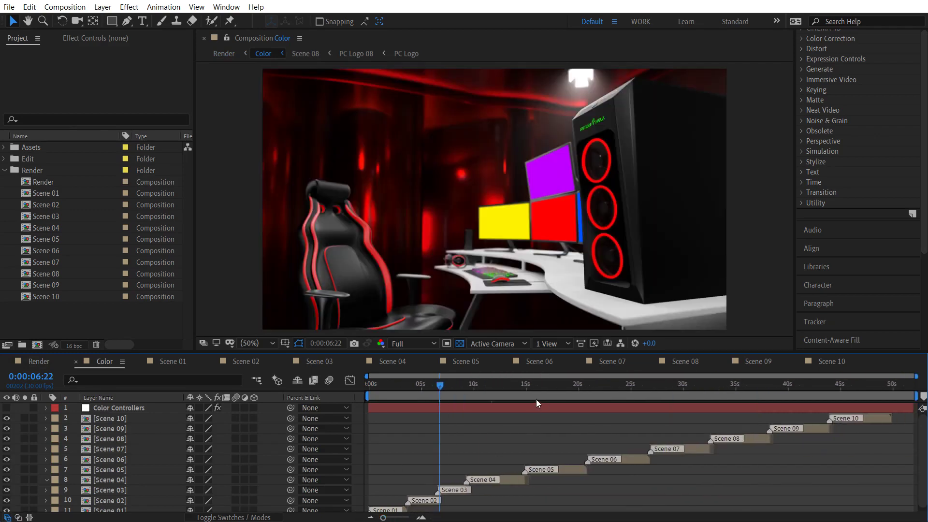
left_click(503, 383)
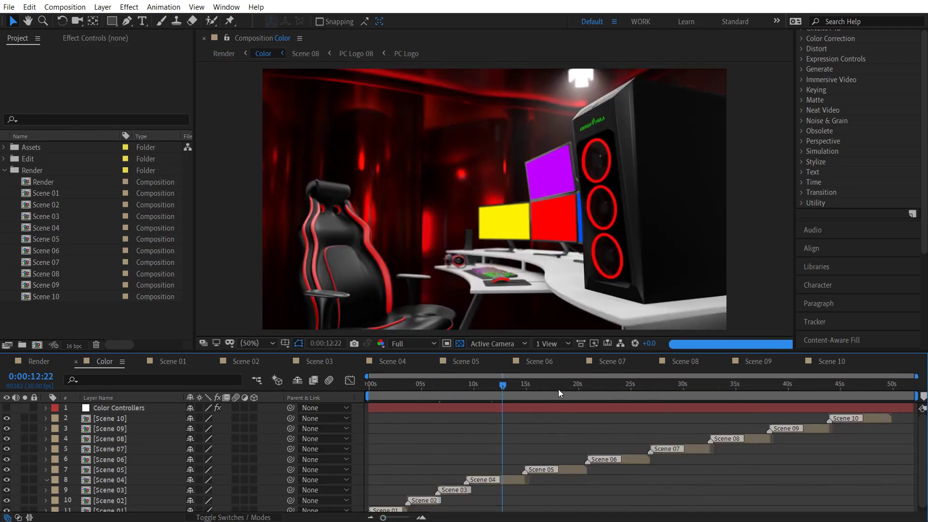
left_click(553, 384)
left_click(616, 385)
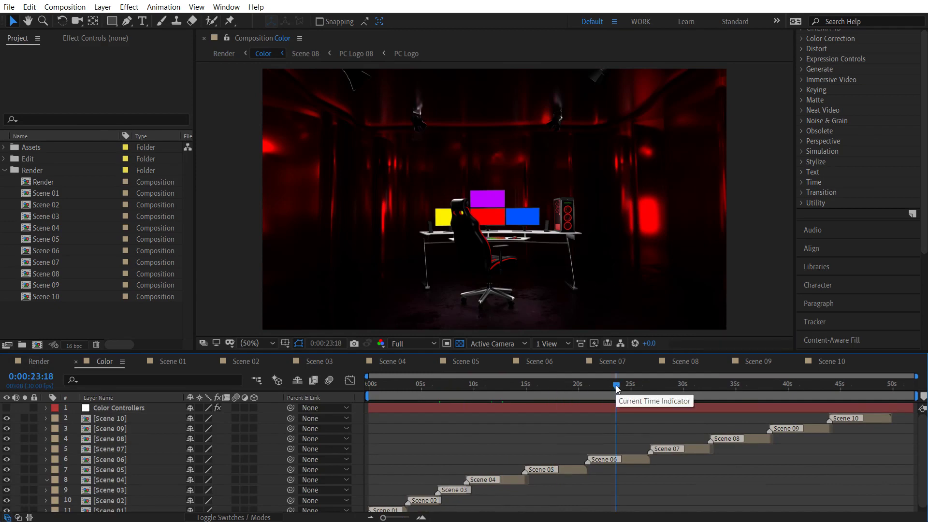
left_click(743, 390)
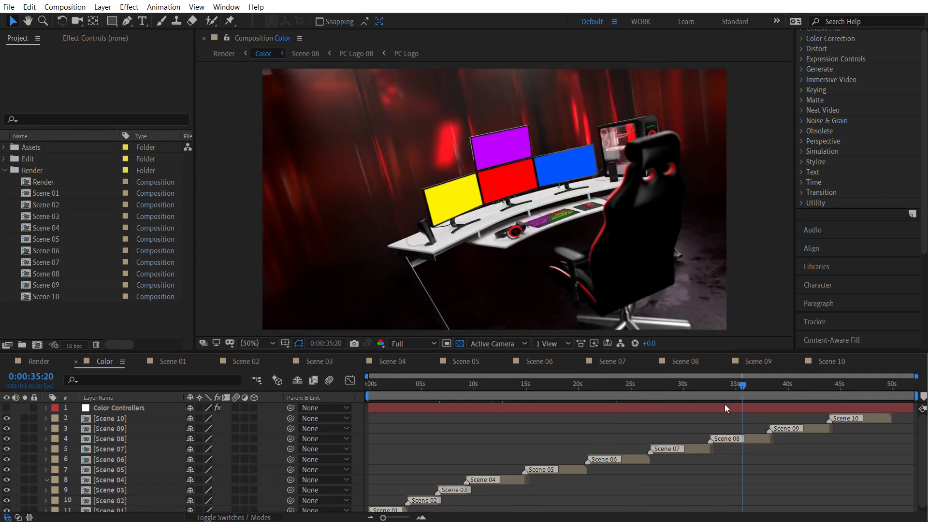
Step: Identify the Scene 01 to Scene 10 layers in the Color composition and their matching compositions in the Render folder
left_click(128, 421)
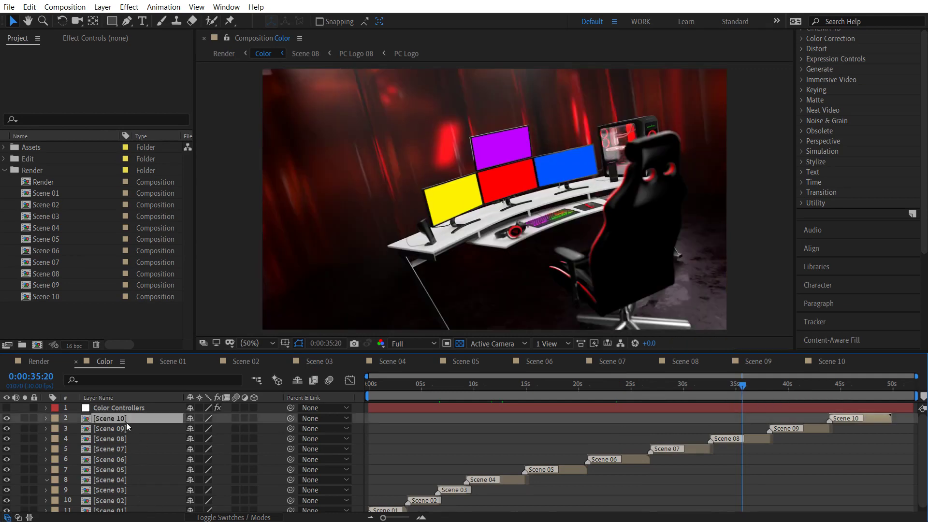
scroll(130, 424, "down", 1)
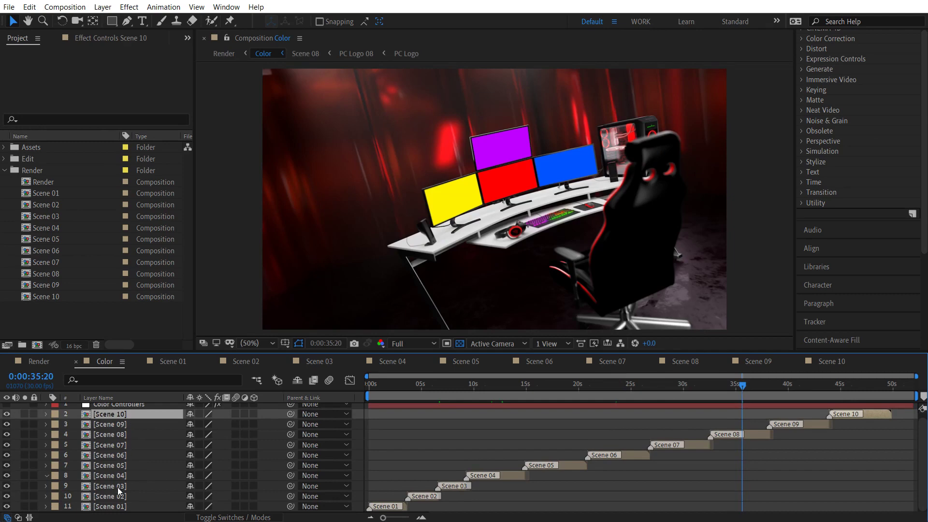
left_click(121, 506, "shift")
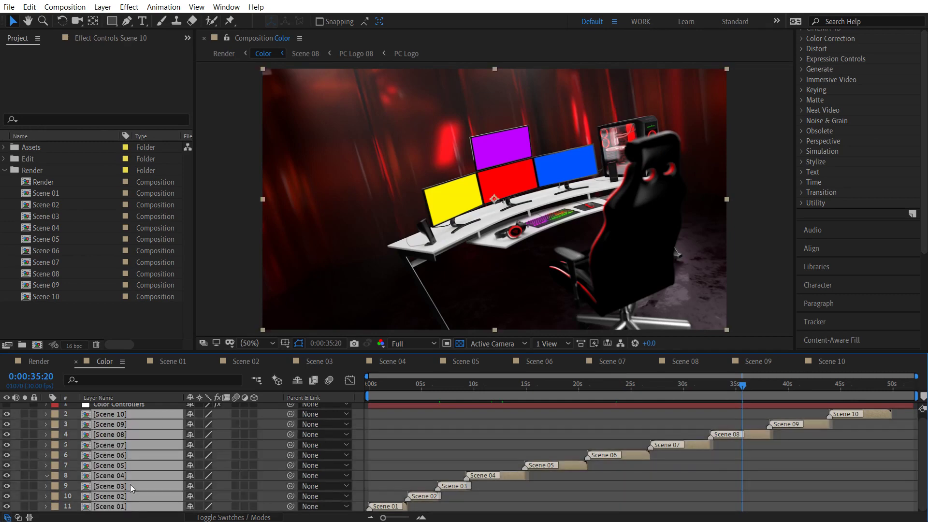
left_click(48, 300)
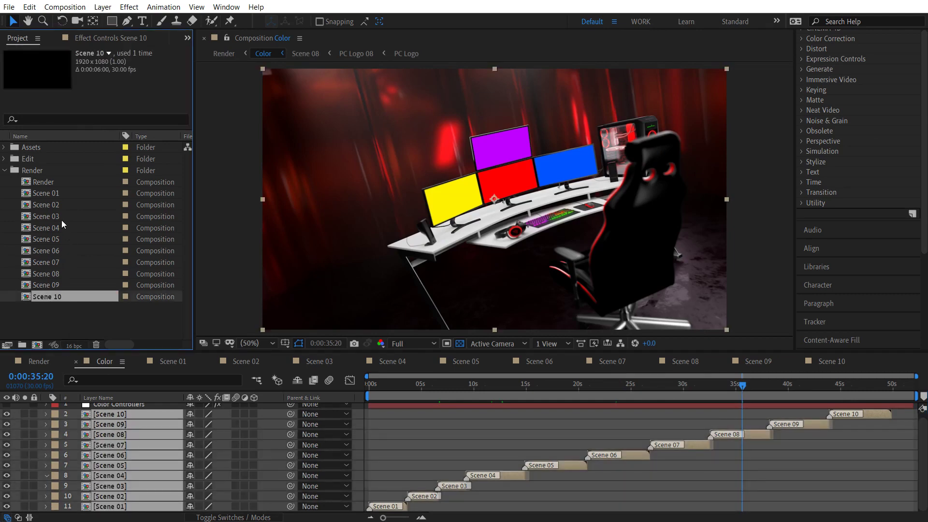
left_click(53, 194, "shift")
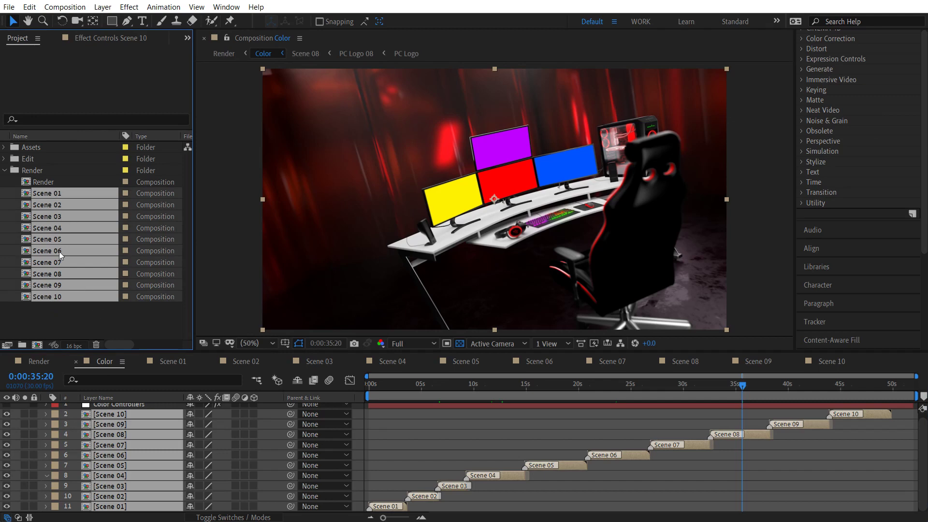
left_click(134, 318)
left_click(155, 473)
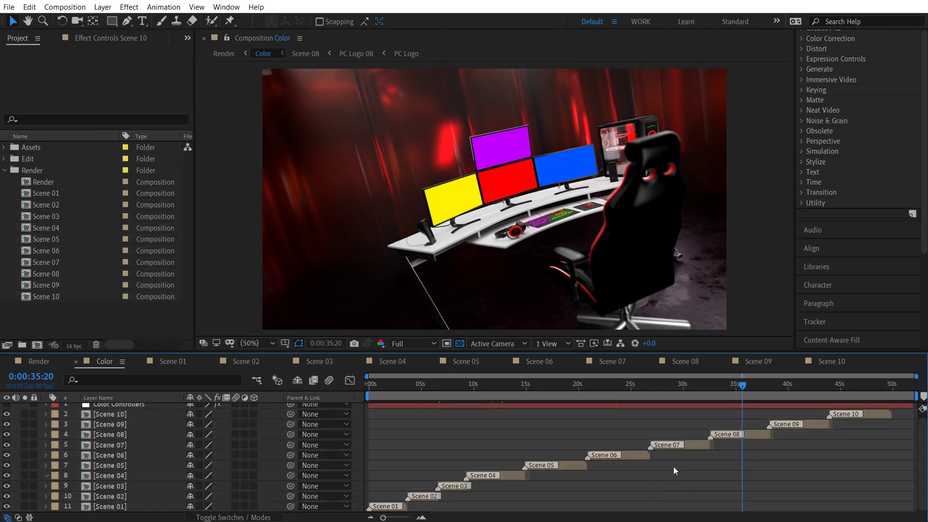
Step: Preview Scene 07 in the Color composition, open its composition from the Render folder and collapse that folder
left_click(683, 384)
left_click(690, 444)
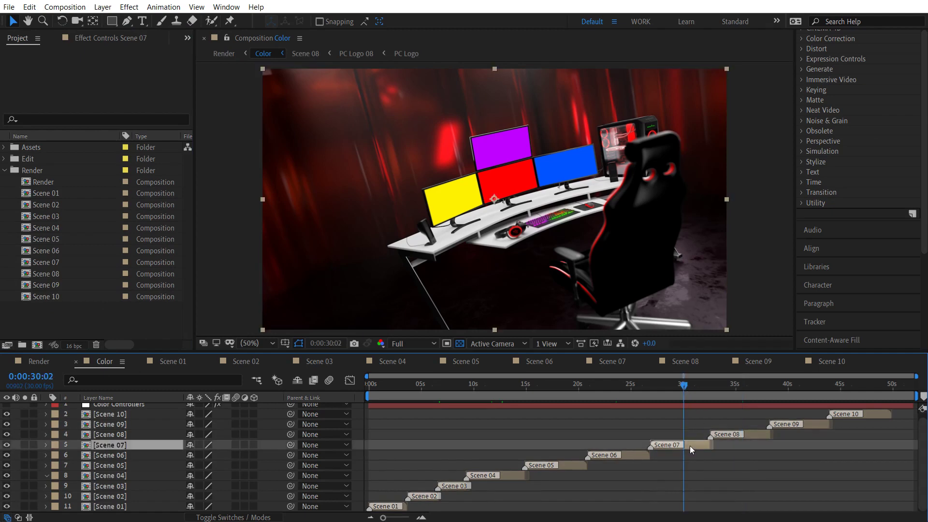
left_click(45, 262)
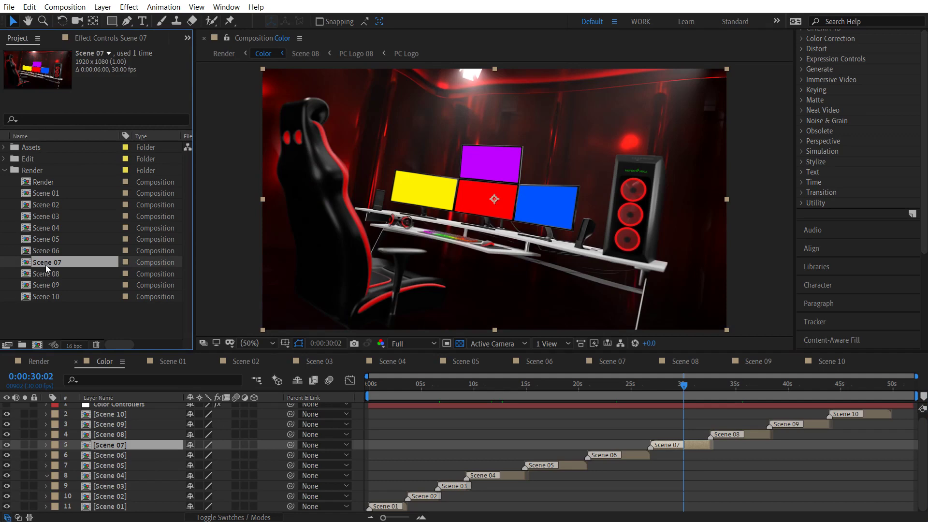
double_click(45, 265)
left_click(5, 171)
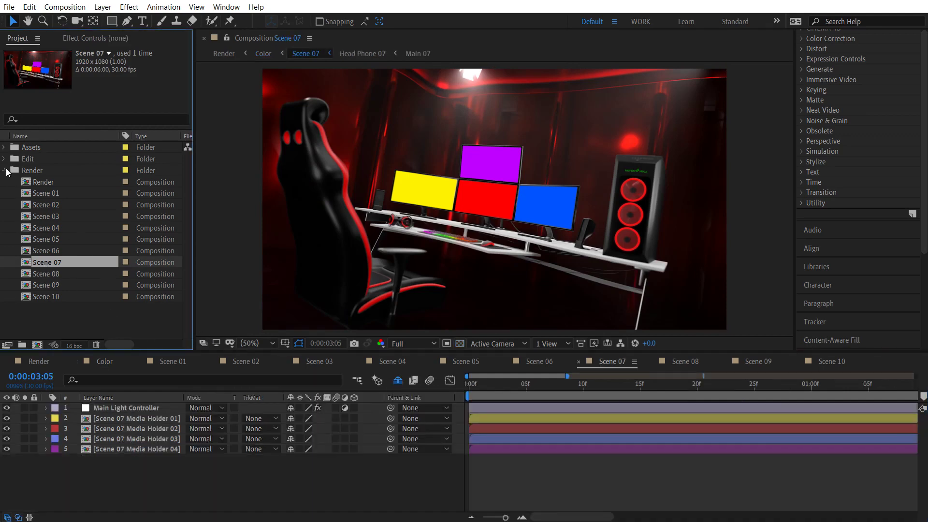
Step: Fit Scene 07's whole duration in the timeline, preview it near the start, and set the current time to 0:00:03:00
left_click_drag(505, 517, 481, 516)
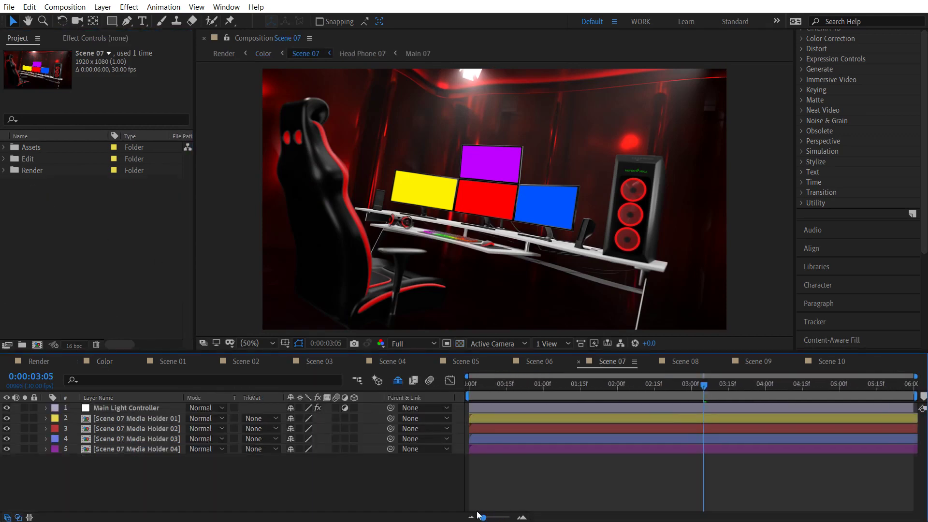
left_click(536, 385)
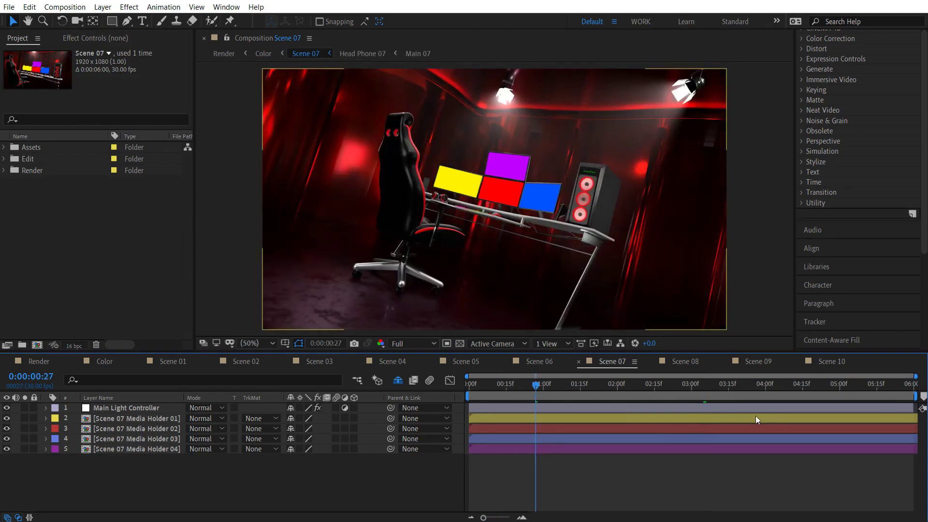
left_click(691, 392)
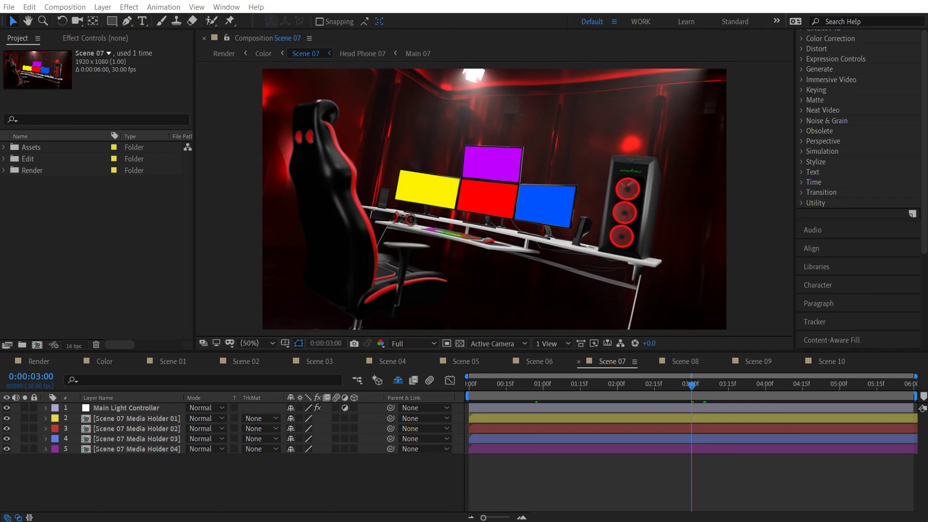
Step: Import Footage (1).mp4, Footage (2).mp4, Footage (3).mp4 and Footage (4).mp4 into the project
left_click(96, 219)
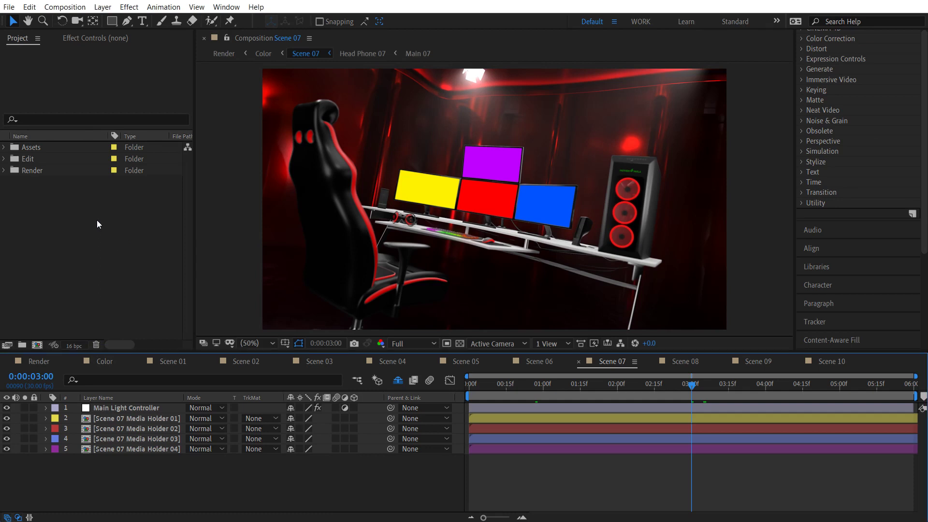
left_click(37, 222)
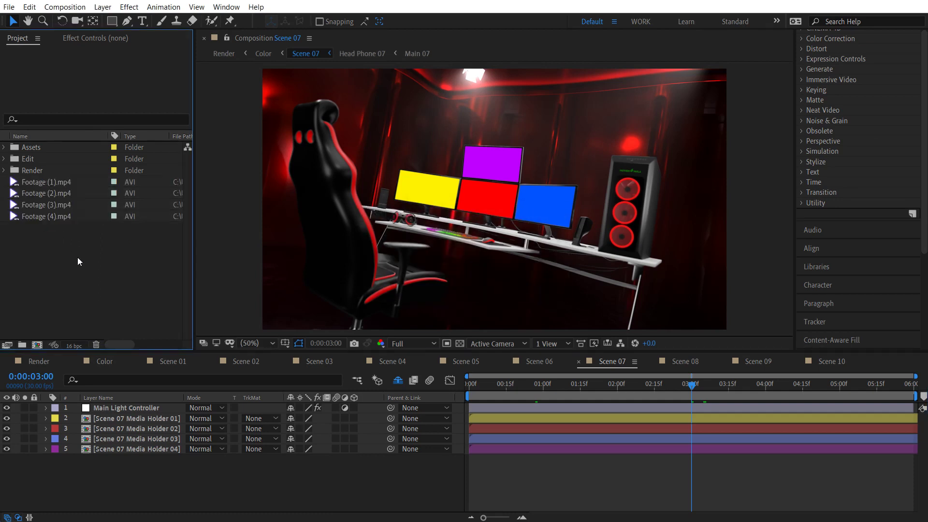
Step: Locate Scene 07's four media holders among its layers and in the Edit folder's Scene 07 Media Holders subfolder
left_click(123, 419)
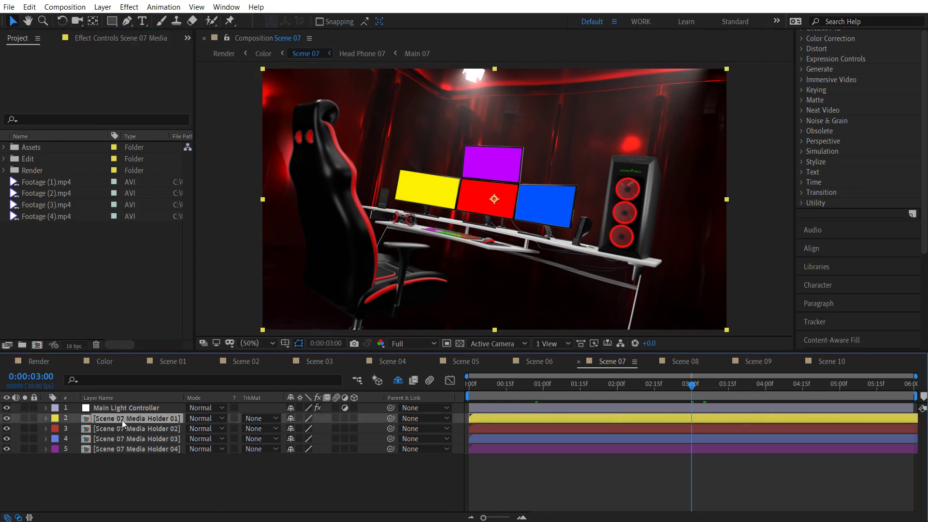
left_click(128, 449)
left_click_drag(129, 436, 123, 425)
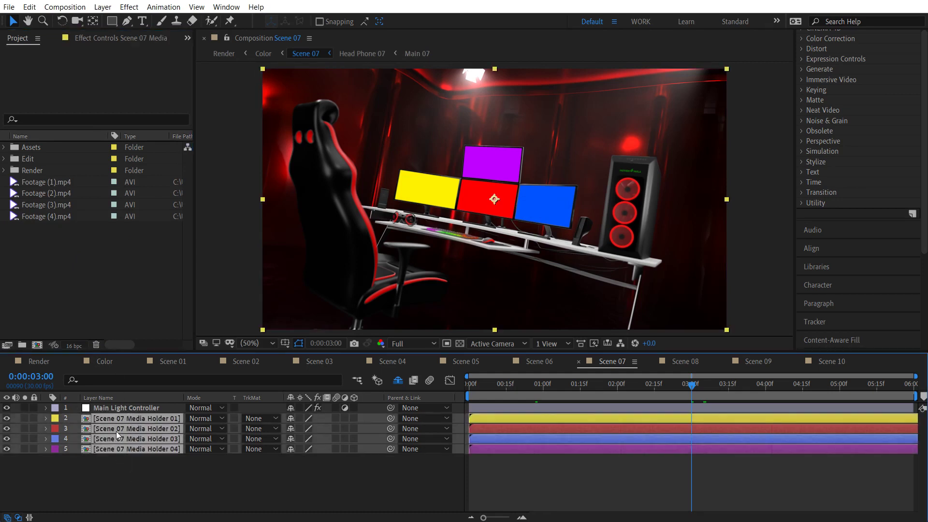
left_click(4, 159)
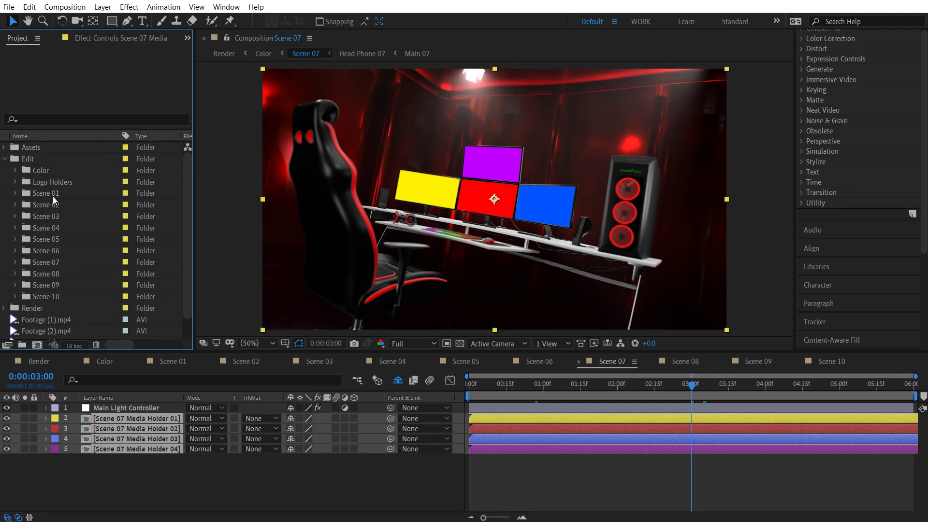
left_click(53, 262)
left_click(16, 262)
left_click(27, 274)
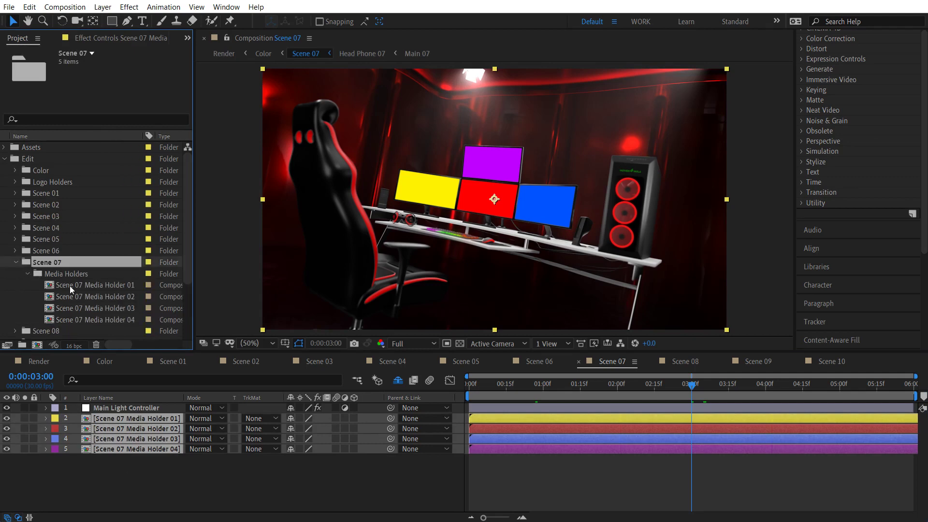
left_click(88, 286)
left_click(98, 322, "shift")
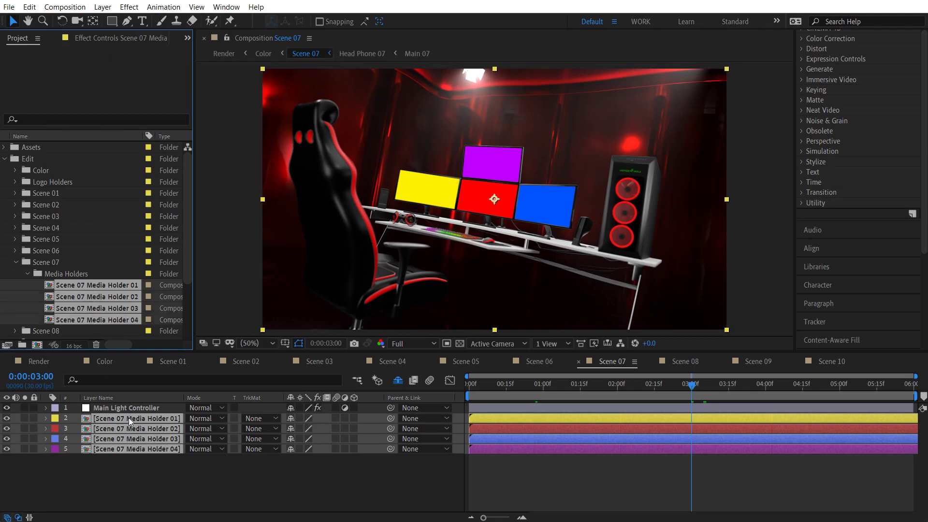
left_click(16, 262)
left_click(6, 158)
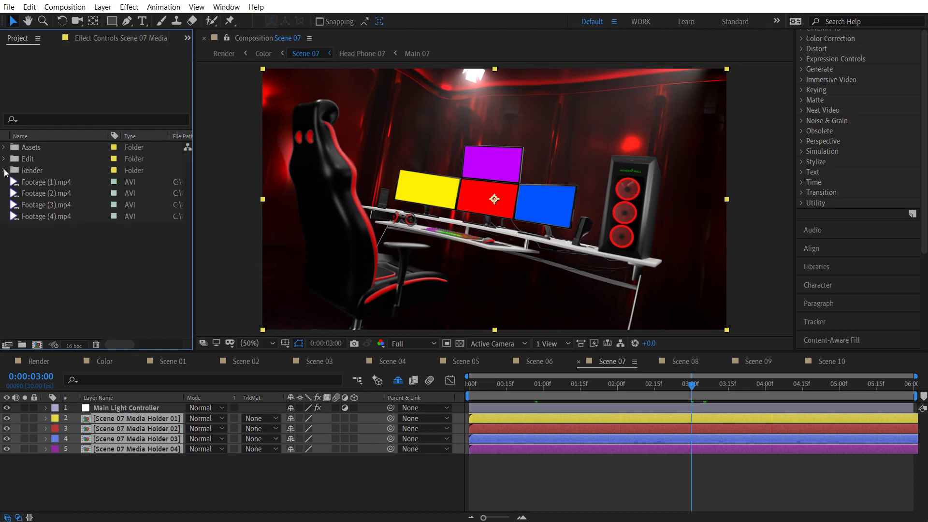
left_click(193, 482)
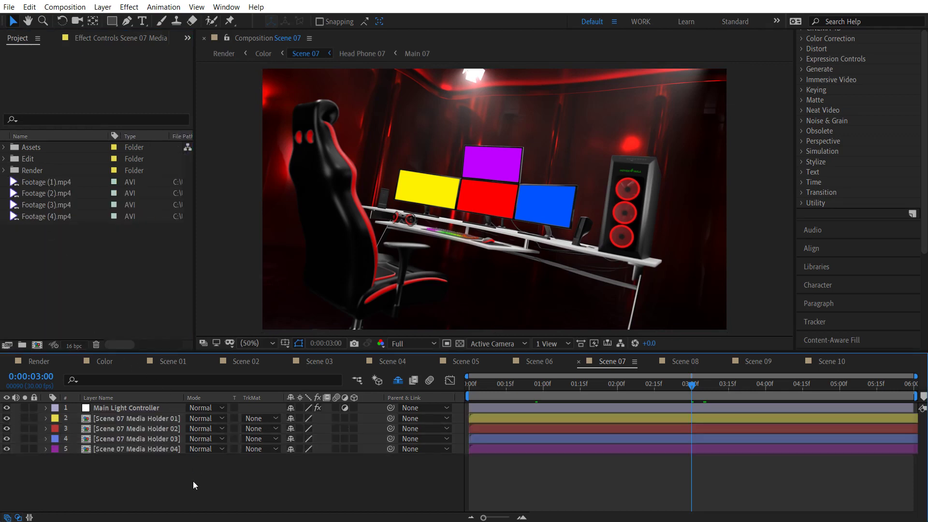
Step: Open Scene 07 Media Holder 01 and replace its Delete This Layer placeholder with Footage (1).mp4
left_click(117, 420)
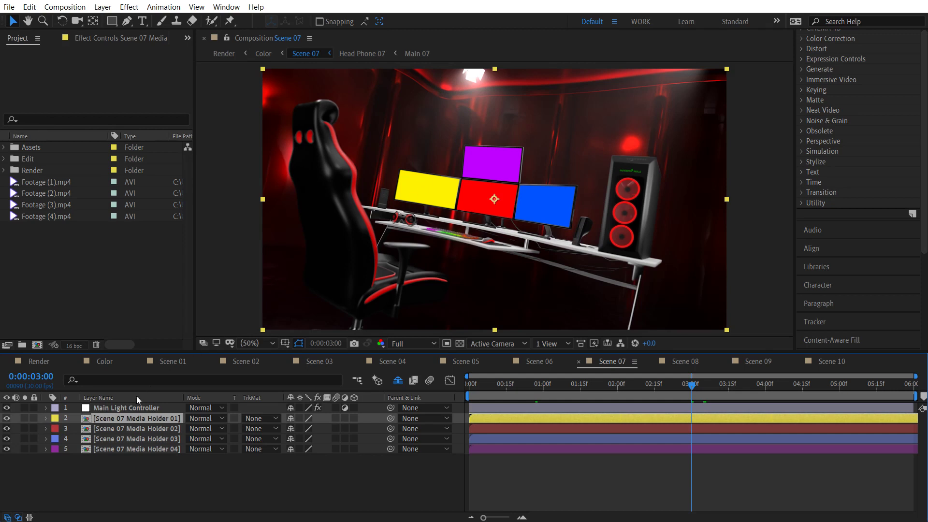
double_click(132, 421)
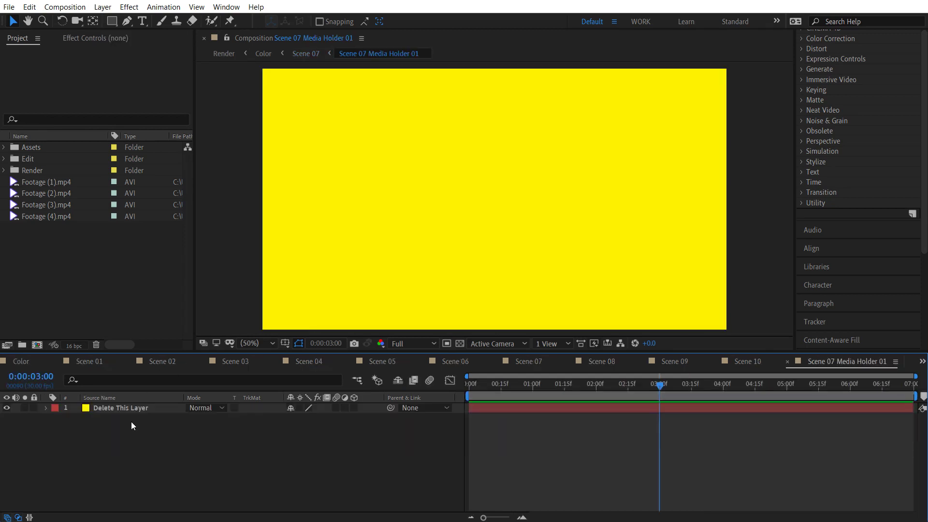
left_click(49, 183)
left_click(108, 409)
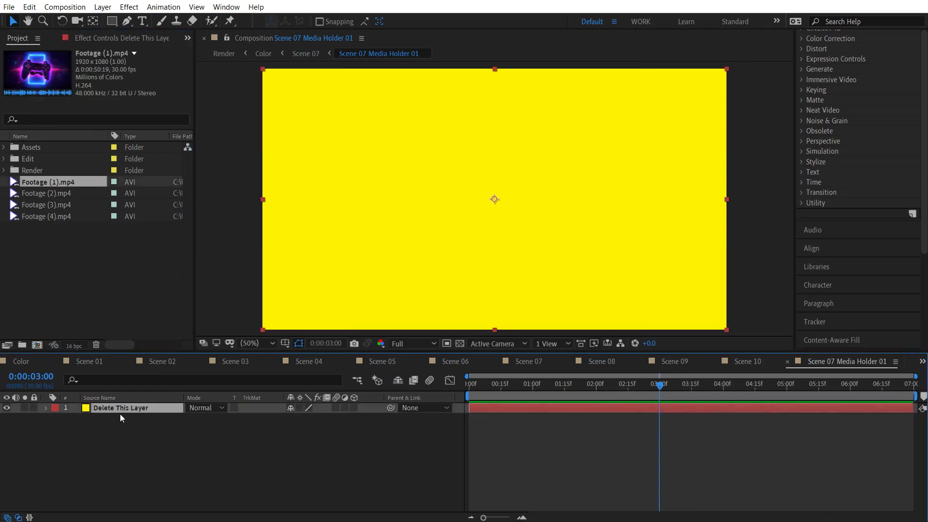
key("Delete")
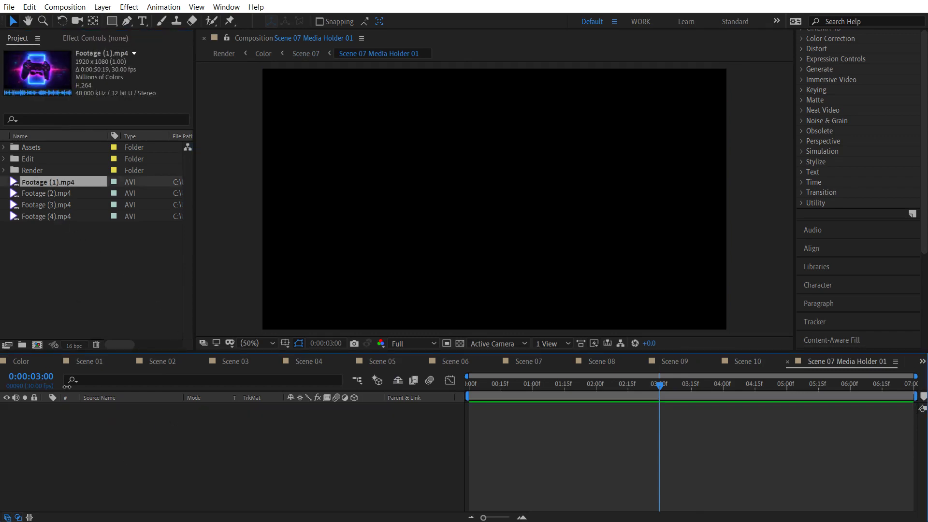
left_click_drag(64, 187, 147, 434)
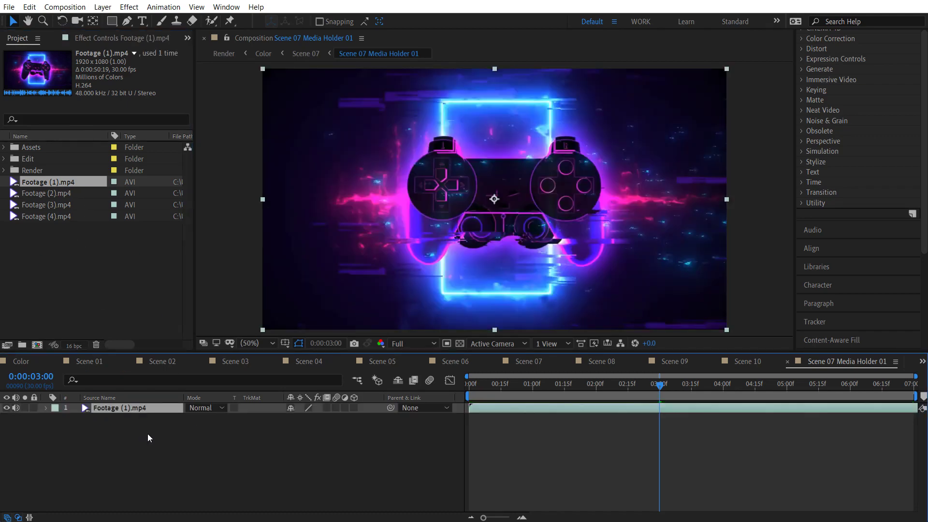
Step: Move the time to 0:00:04:00, close Media Holder 01 to return to Scene 07, and collapse that holder layer's properties
left_click_drag(599, 383, 674, 444)
left_click(788, 362)
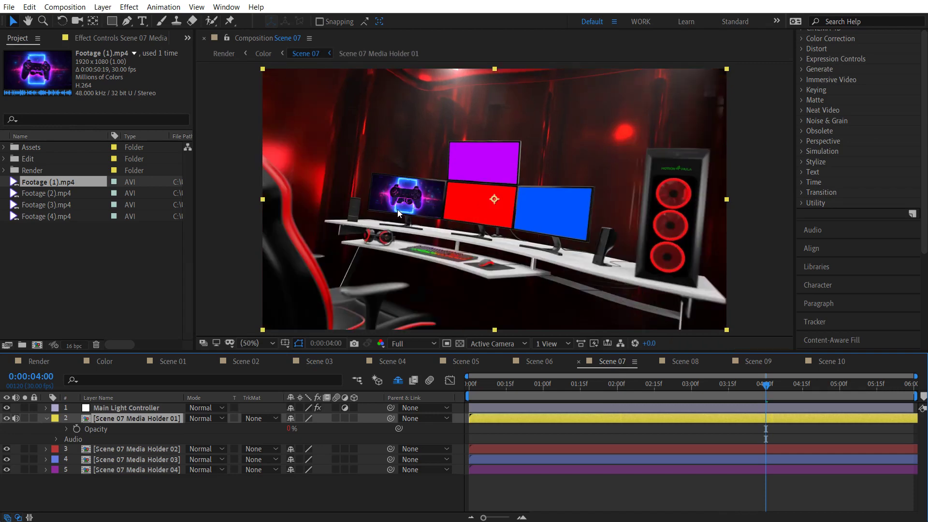
left_click(114, 450)
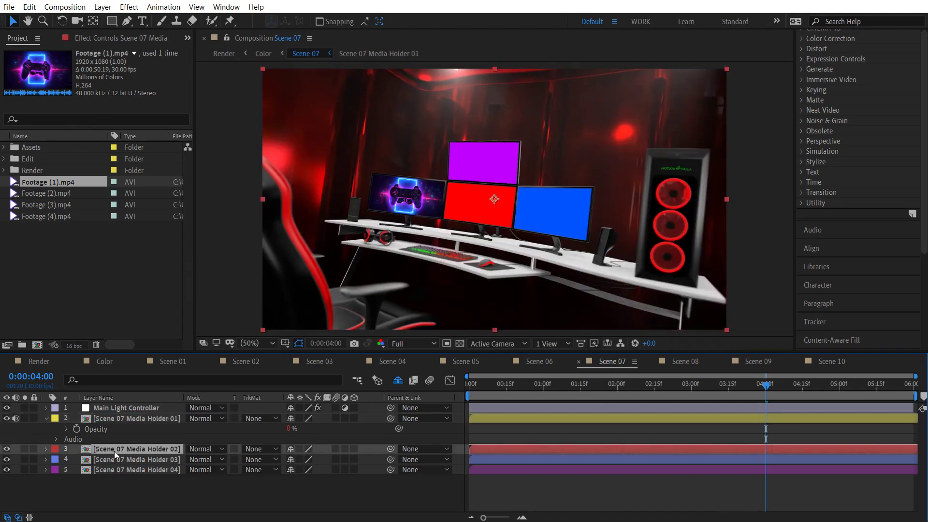
left_click(45, 418)
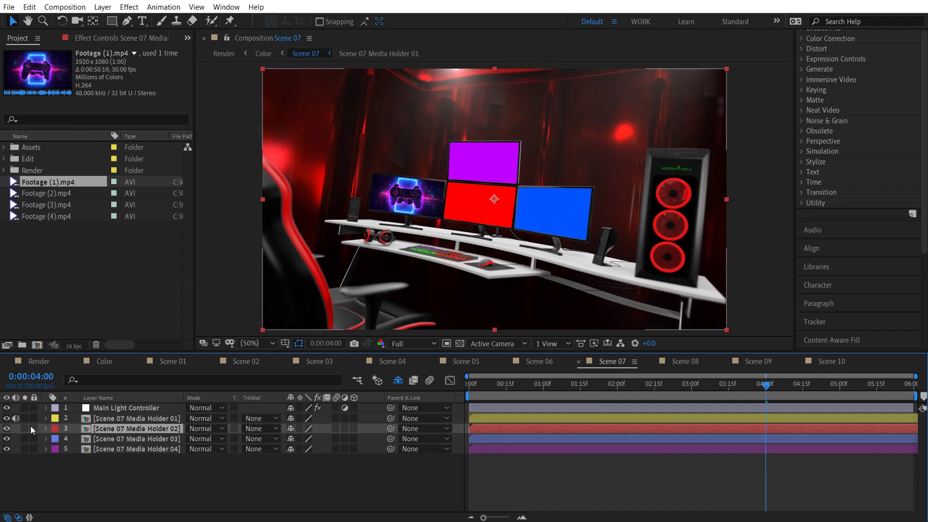
Step: Replace the placeholder in Scene 07 Media Holder 02 with Footage (2).mp4, shift the clip earlier in time, and return to Scene 07
double_click(137, 430)
left_click(130, 409)
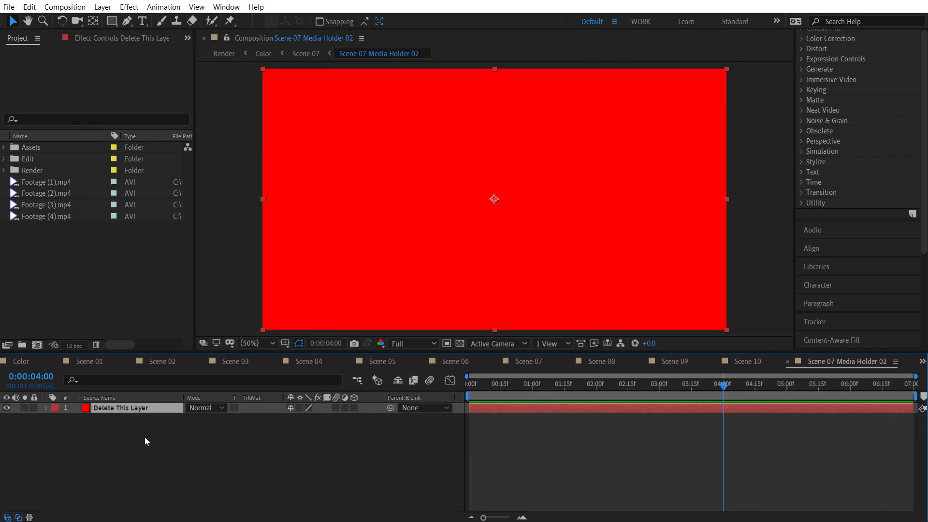
key("Delete")
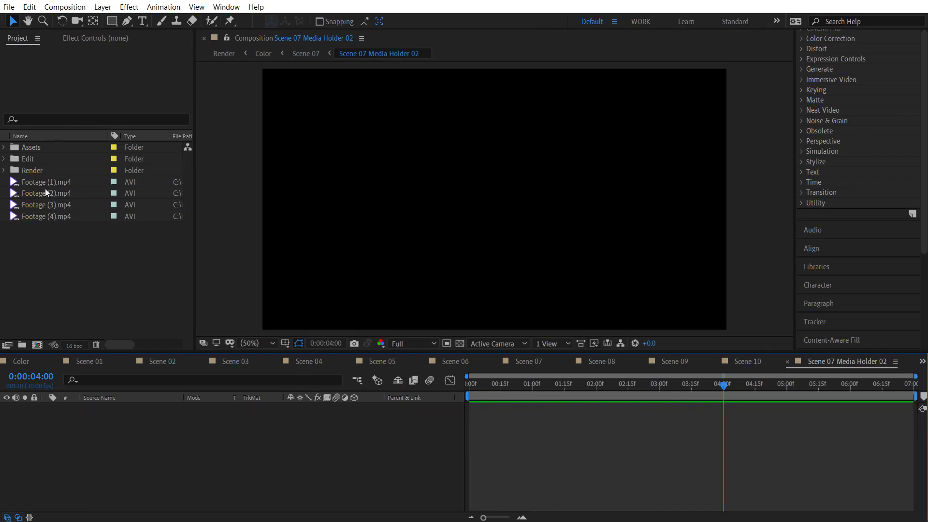
left_click_drag(45, 188, 149, 425)
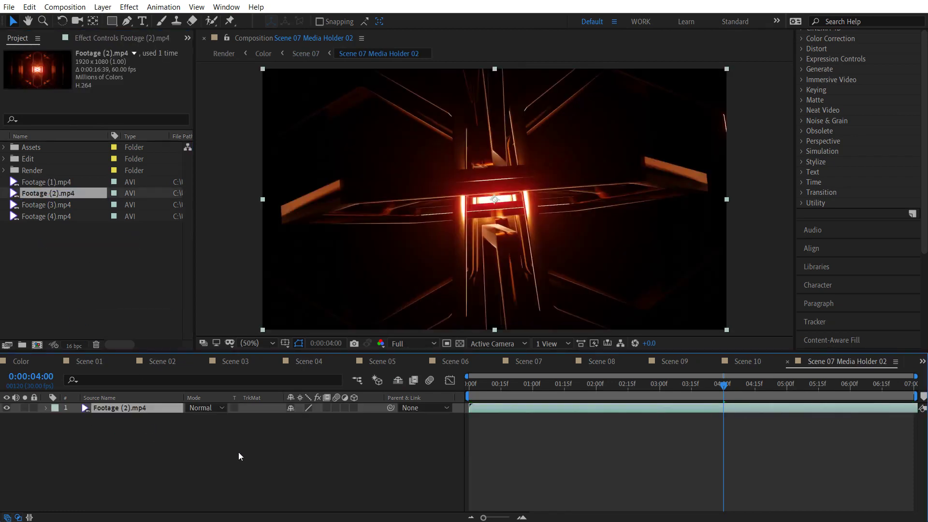
left_click_drag(683, 411, 554, 408)
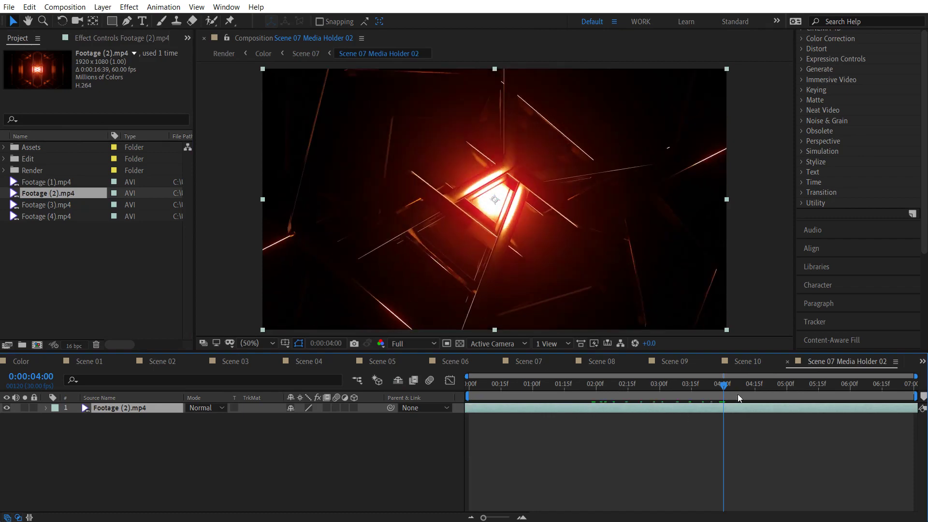
left_click(788, 361)
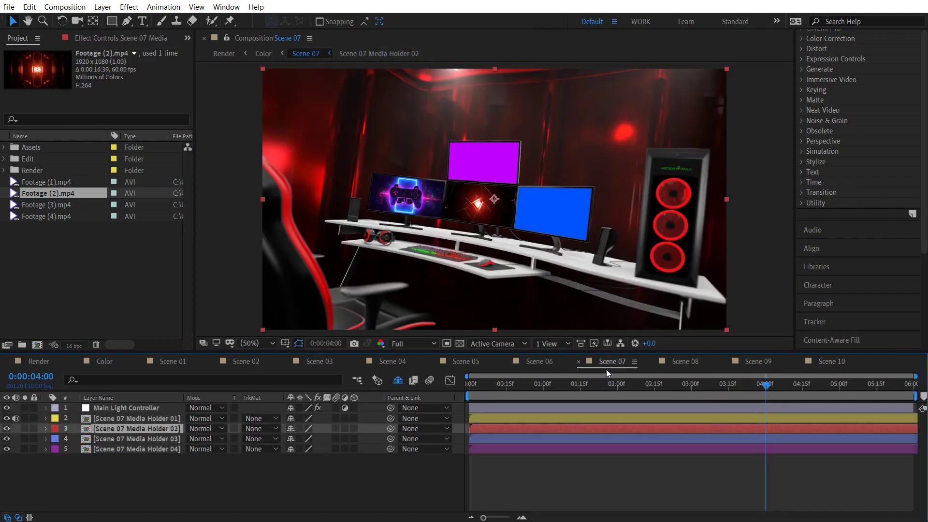
Step: Open Scene 07 Media Holder 03, replace its Delete This Layer placeholder with Footage (3).mp4, and close it to return to Scene 07
left_click(144, 438)
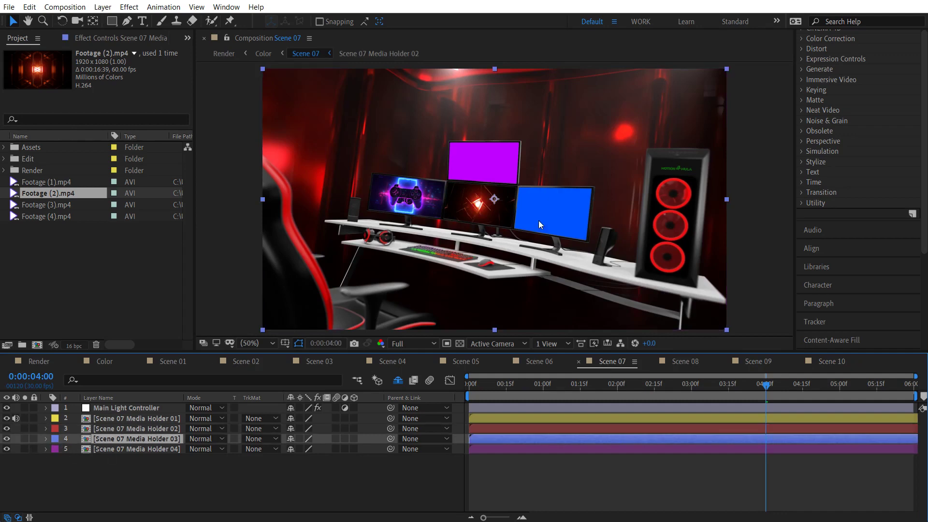
double_click(141, 439)
left_click(109, 410)
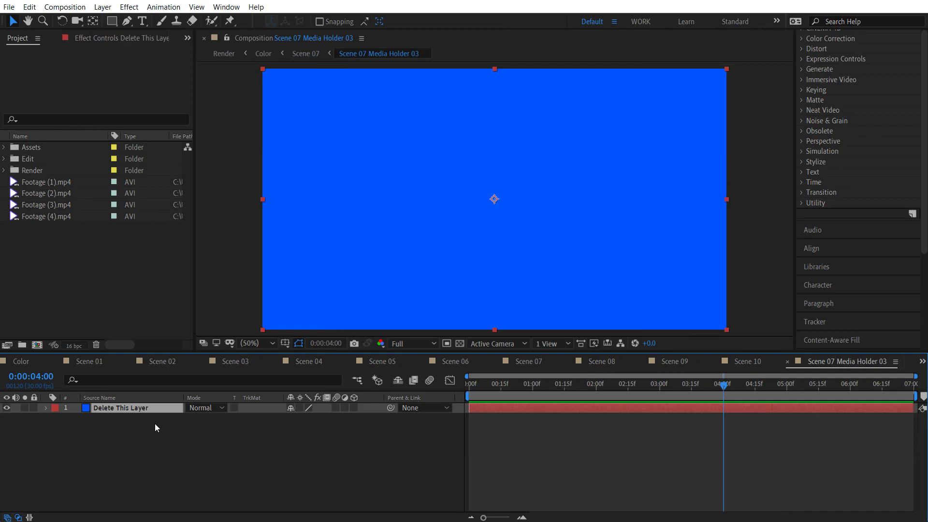
key("Delete")
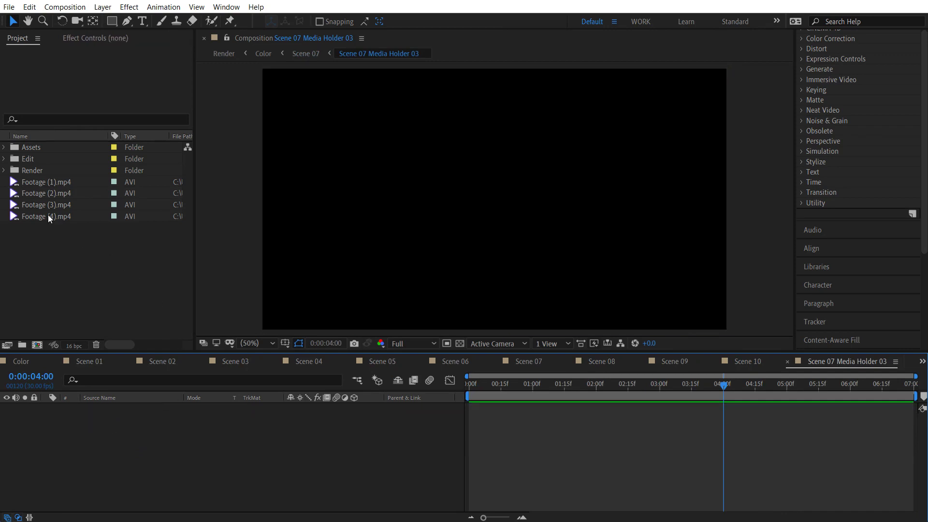
left_click_drag(46, 205, 132, 418)
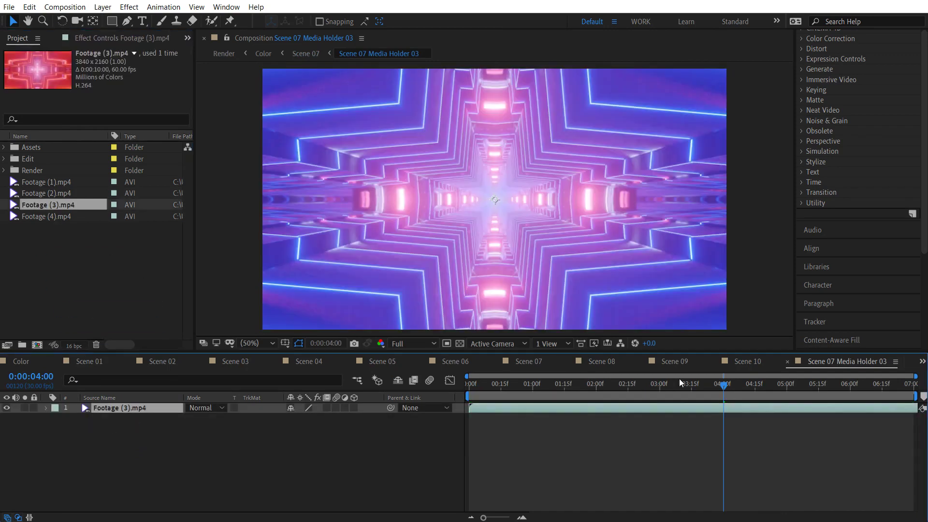
left_click(786, 362)
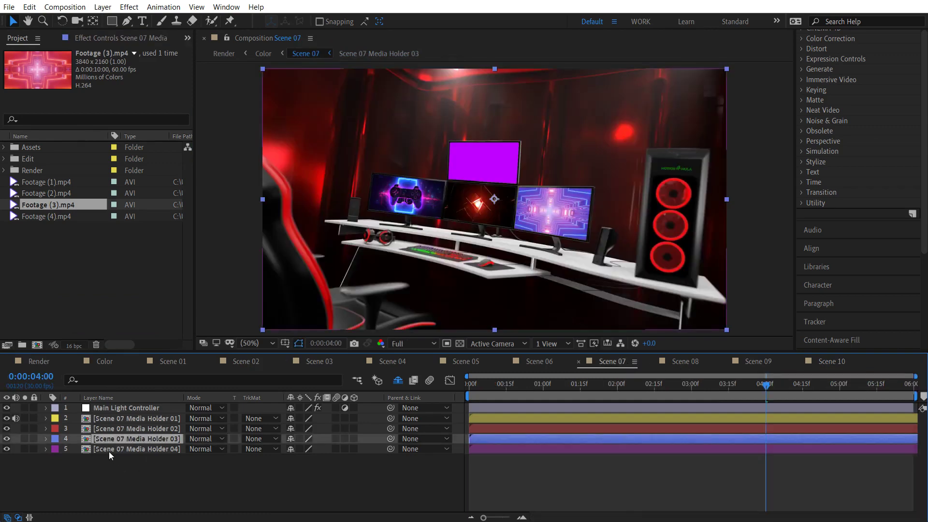
Step: Open Scene 07 Media Holder 04 and replace its Delete This Layer placeholder with Footage (4).mp4
left_click(94, 450)
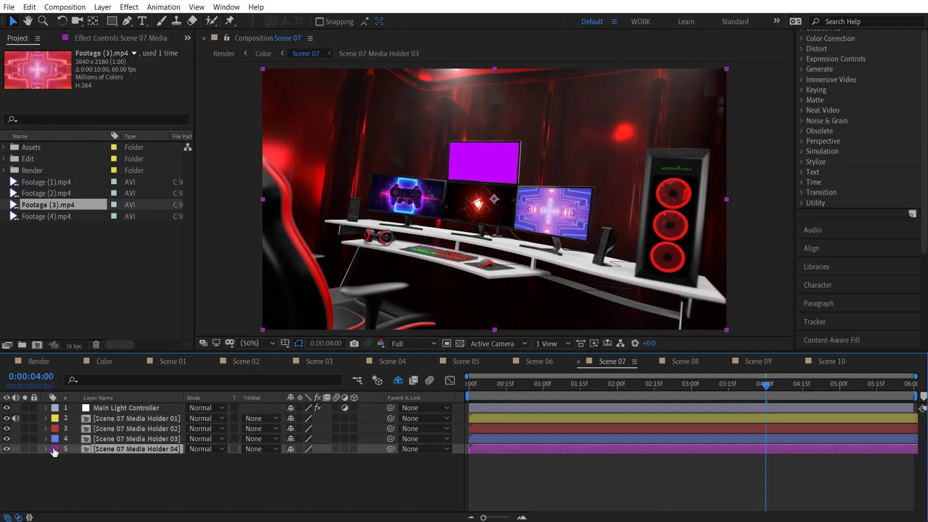
double_click(130, 448)
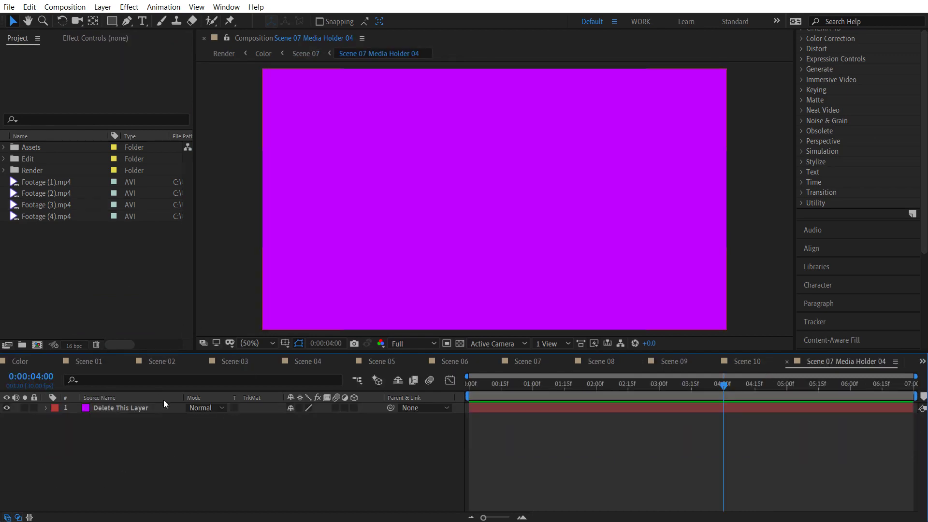
left_click(123, 409)
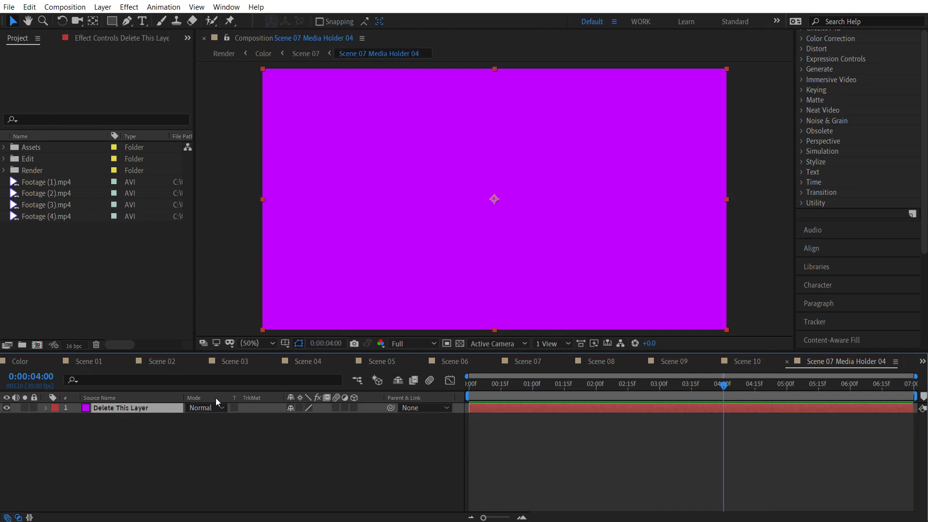
key("Delete")
left_click(59, 223)
left_click_drag(59, 221, 118, 442)
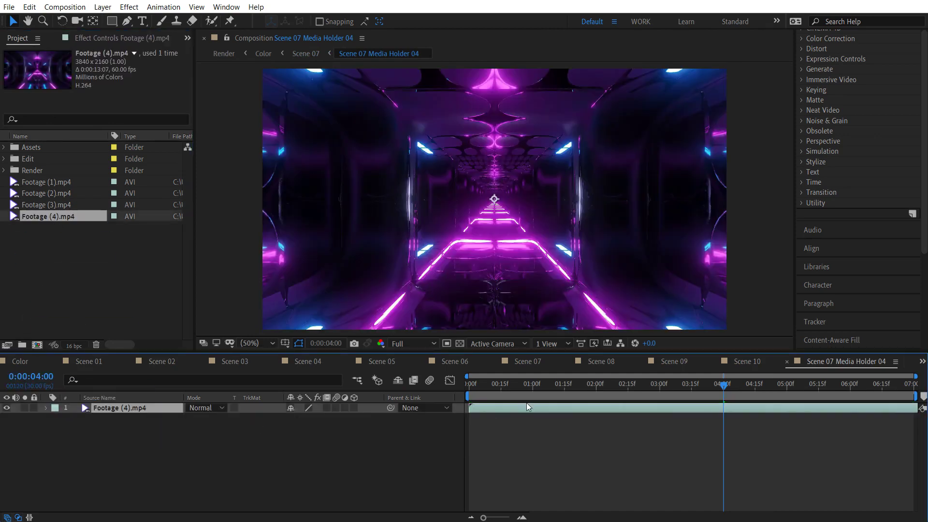
Step: Move the time to 0:00:00:16, close Media Holder 04 and go back to Scene 07
left_click(504, 386)
left_click(785, 363)
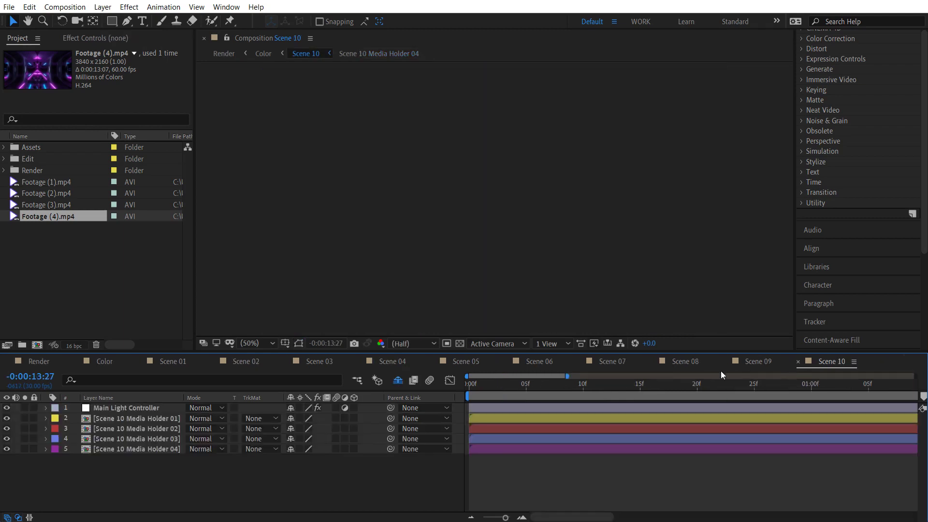
left_click(622, 366)
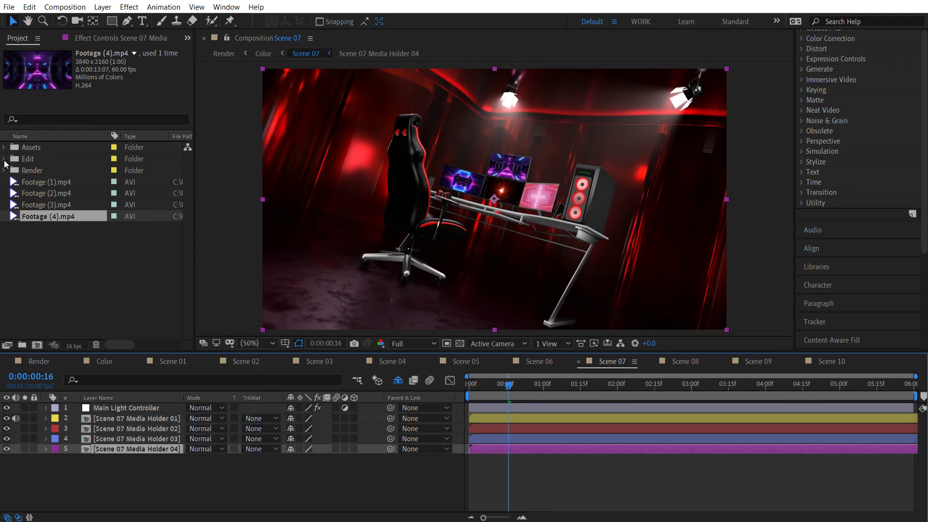
Step: Expand the Logo Holders subfolder inside the project's Edit folder
left_click(4, 159)
left_click(50, 183)
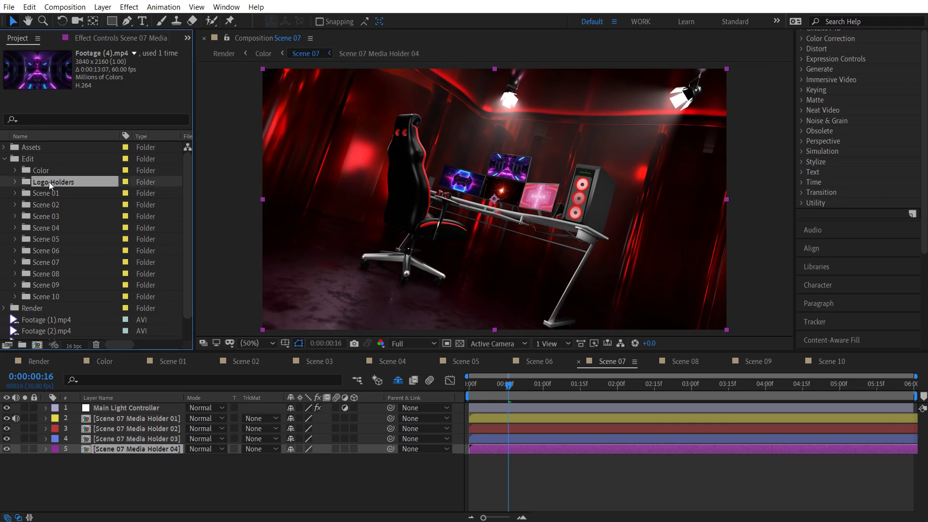
left_click(16, 182)
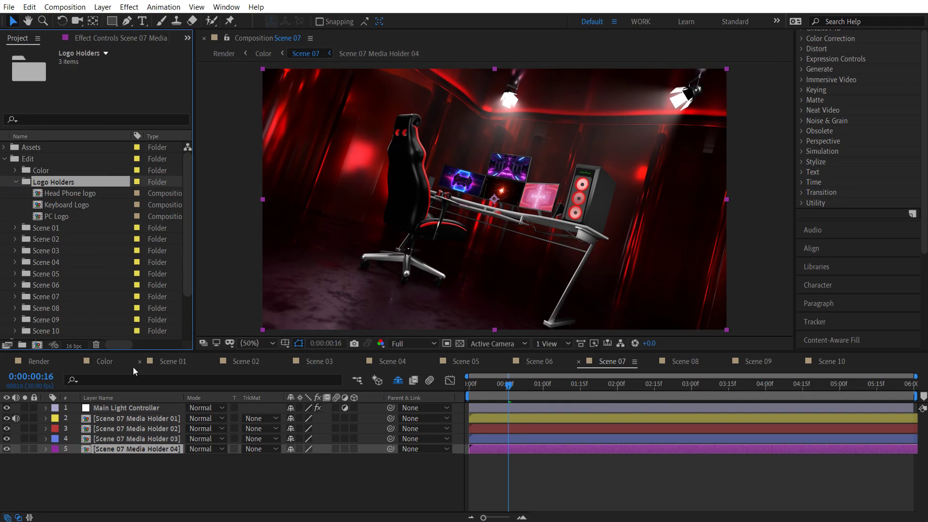
Step: Show the headphones in Scene 01 at 0:00:00:06 and open the Head Phone logo composition
left_click(171, 361)
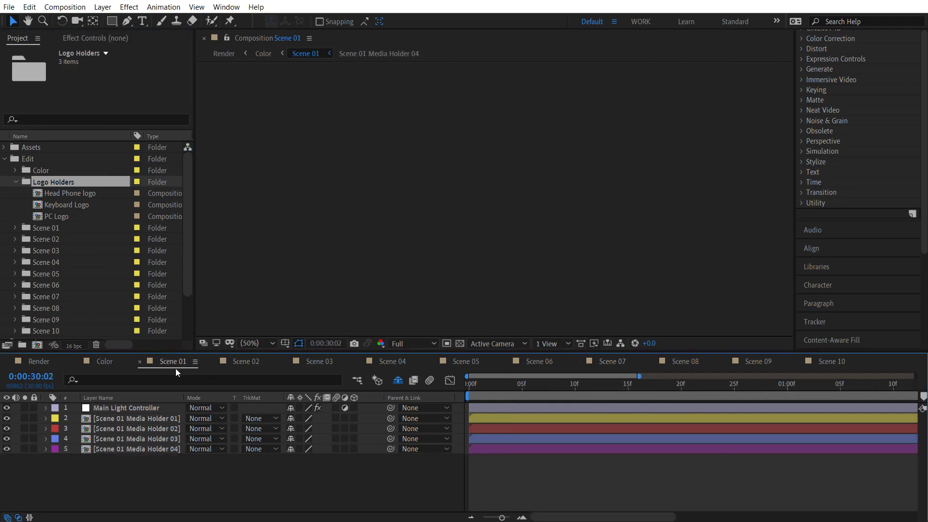
left_click(533, 388)
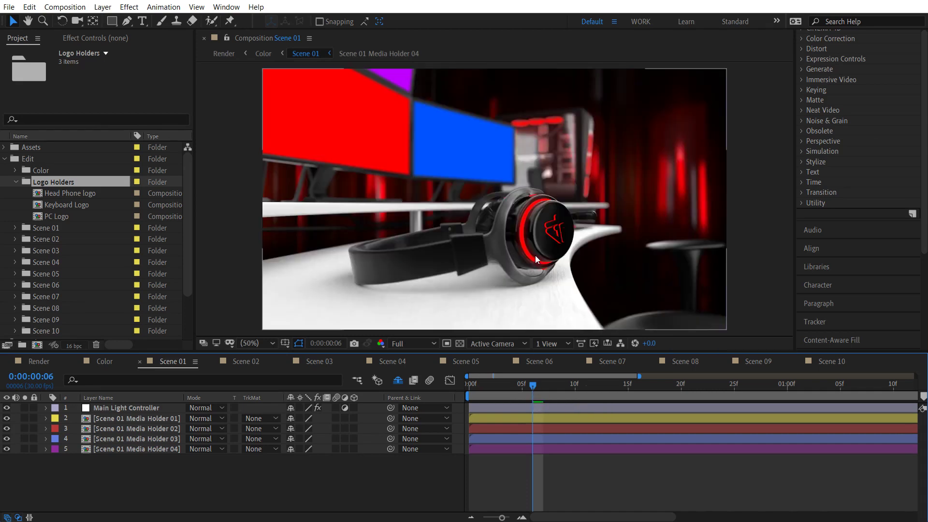
left_click(63, 193)
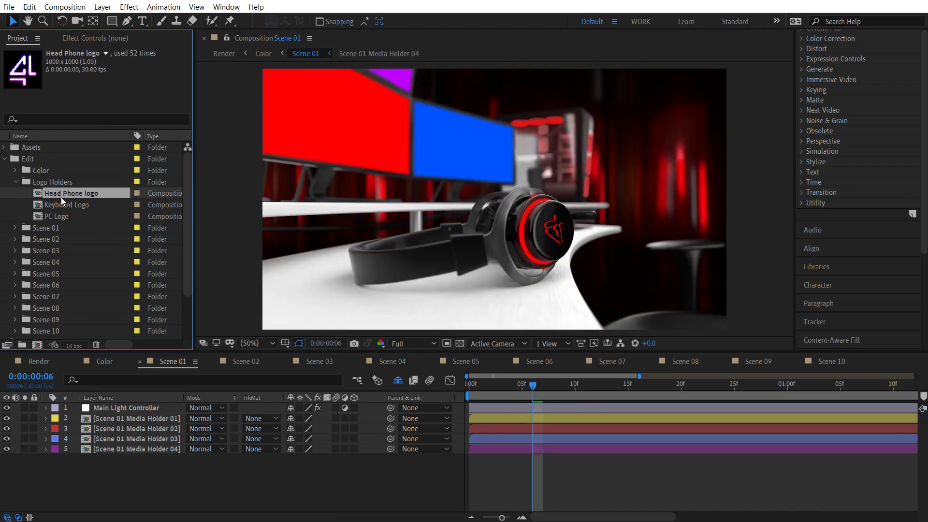
double_click(65, 195)
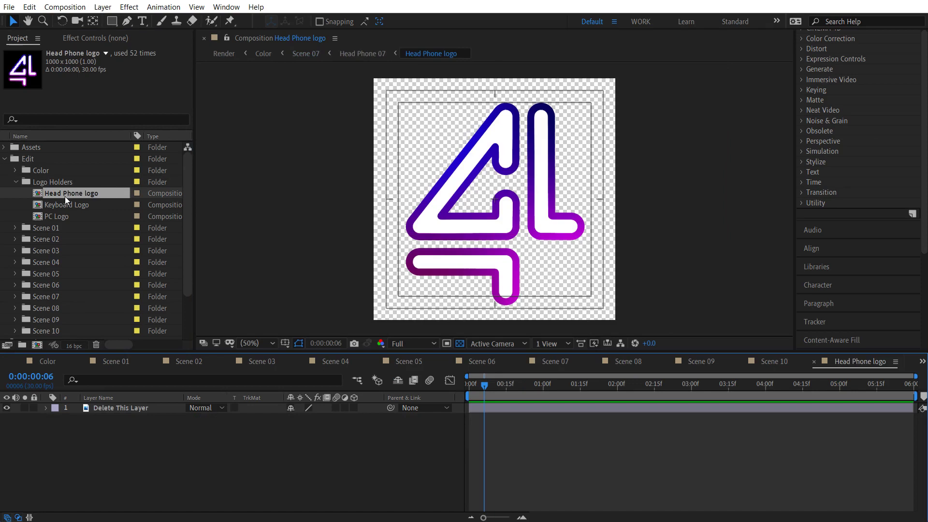
Step: Collapse the Edit folder and import Dragon logo.png and Your Logo.png into the project
left_click(5, 158)
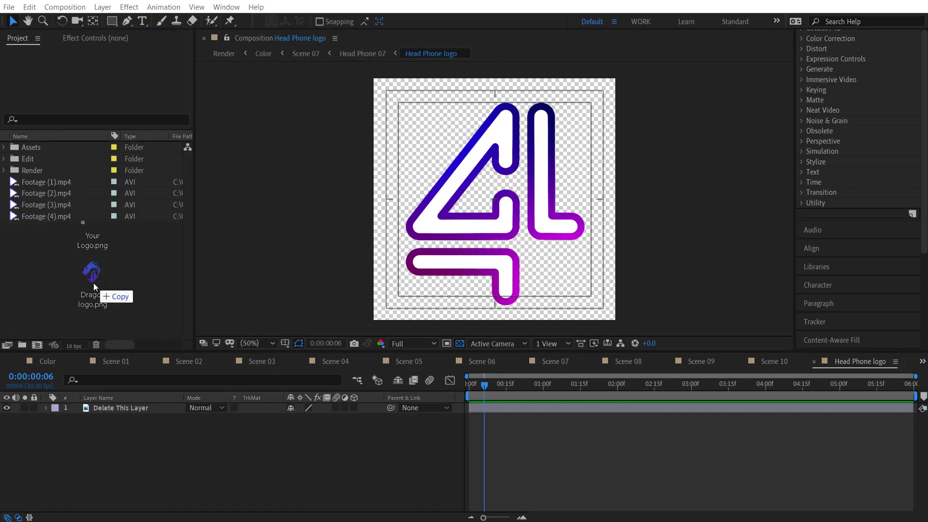
left_click_drag(93, 285, 95, 283)
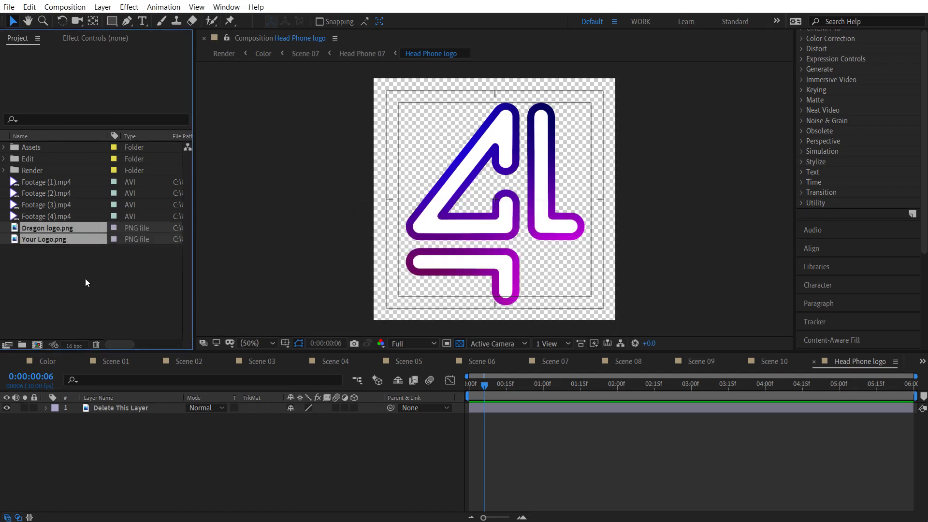
left_click(49, 273)
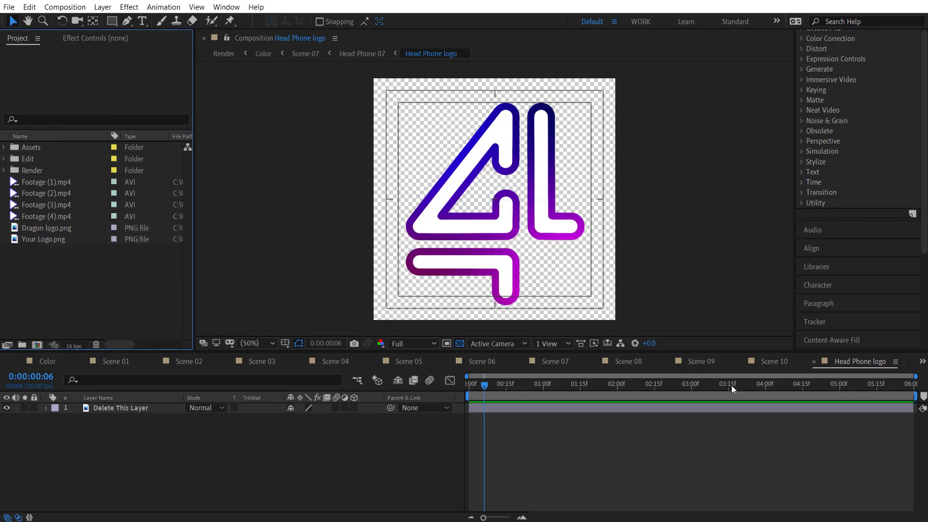
Step: Replace the Delete This Layer placeholder in the Head Phone logo composition with Dragon logo.png
left_click(107, 407)
key("Delete")
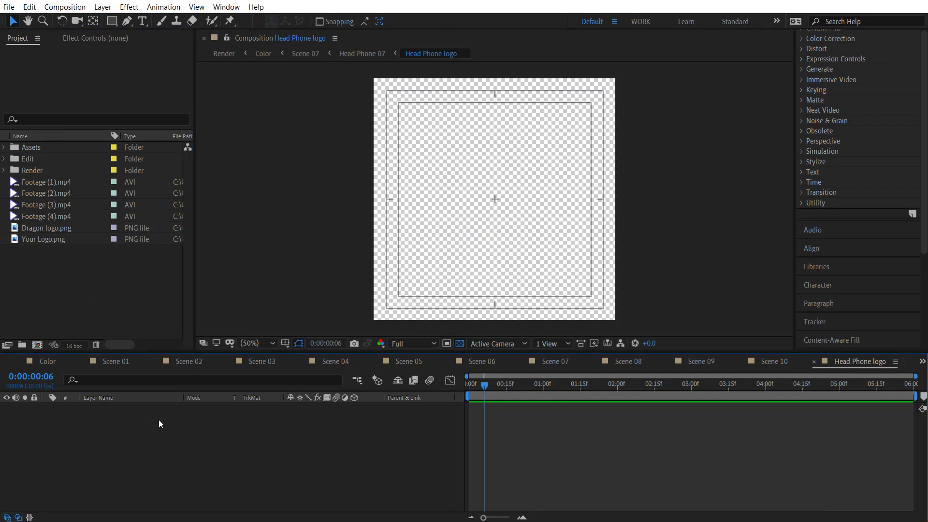
left_click_drag(43, 231, 156, 439)
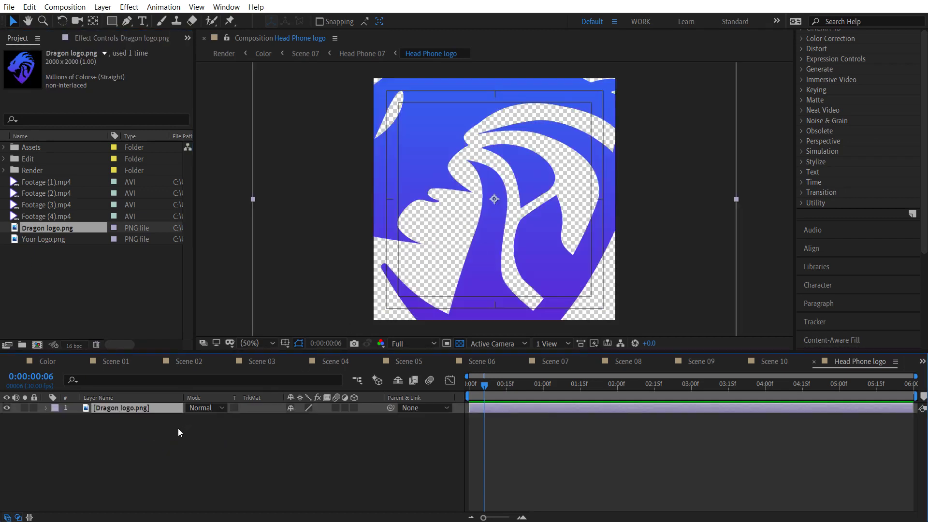
Step: Set the dragon logo's scale to 53%, check the headphones in Scene 01, and close the Head Phone logo composition
key("s")
left_click_drag(305, 421, 277, 420)
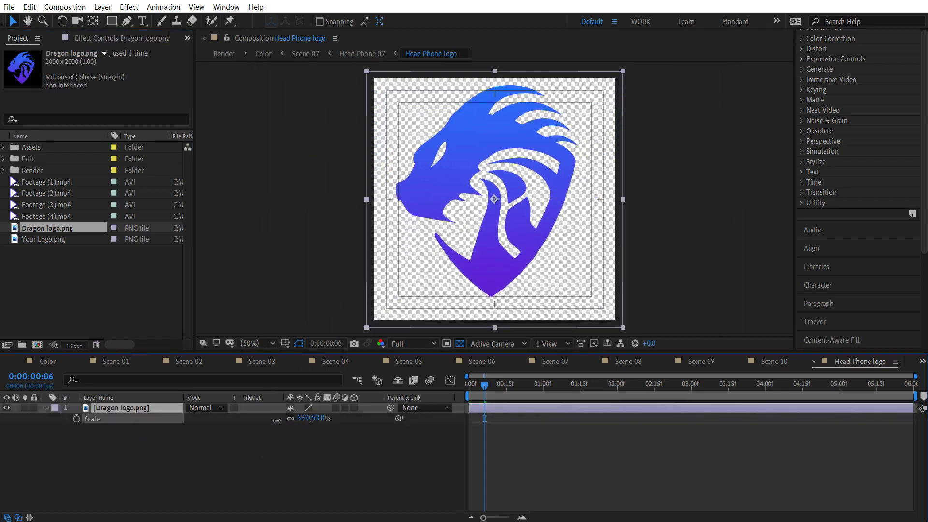
left_click(212, 503)
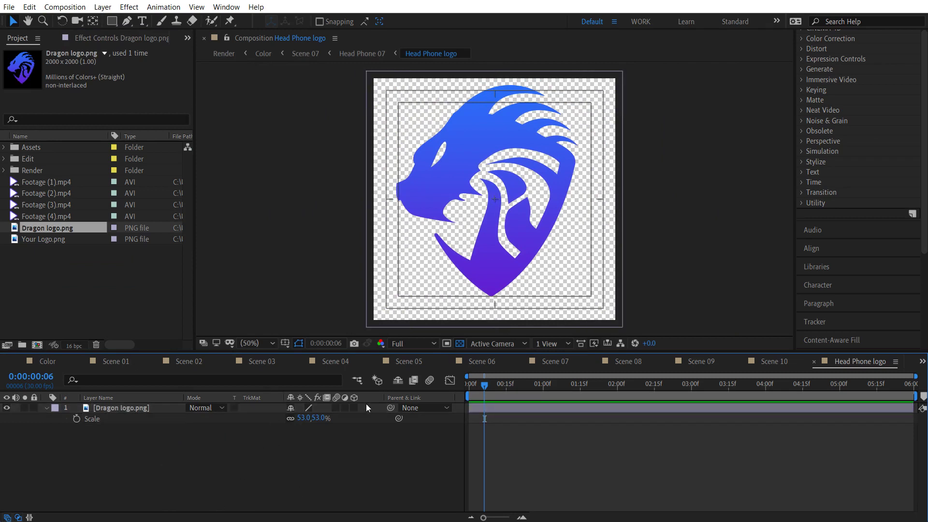
left_click(116, 361)
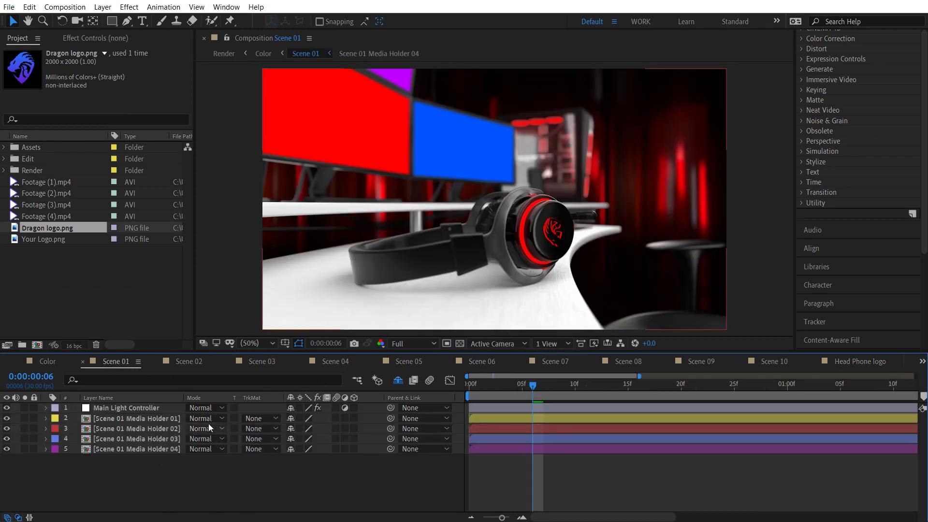
left_click(814, 361)
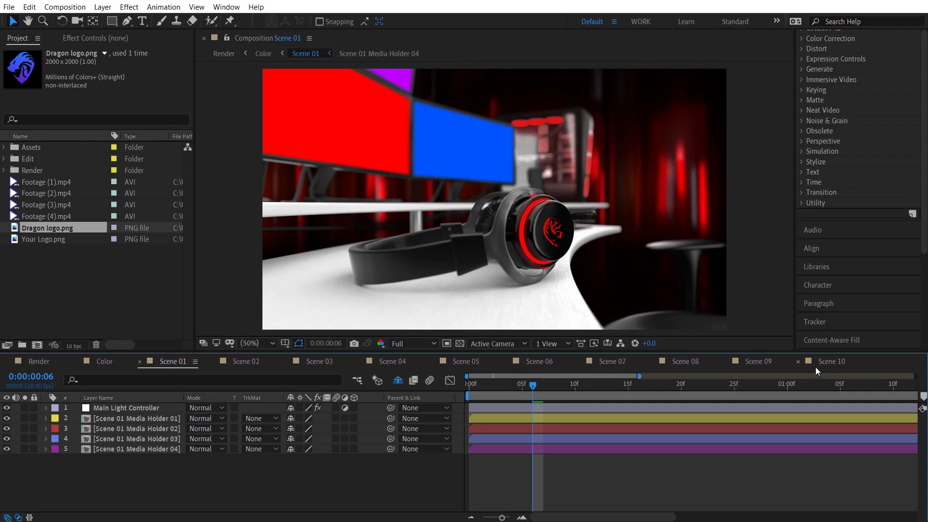
Step: Show Scene 02's keyboard at 0:00:00:24 and open the Keyboard Logo composition from the Logo Holders folder
left_click(246, 361)
left_click(583, 400)
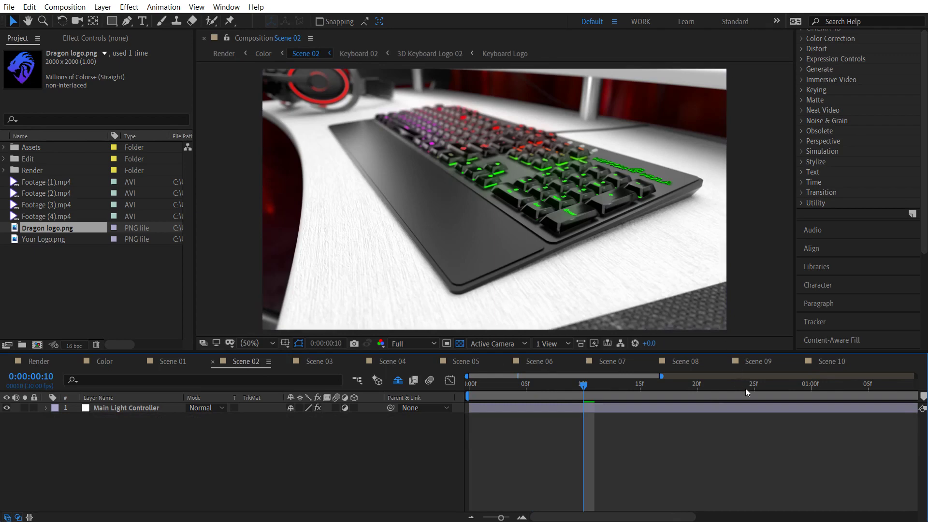
left_click(743, 387)
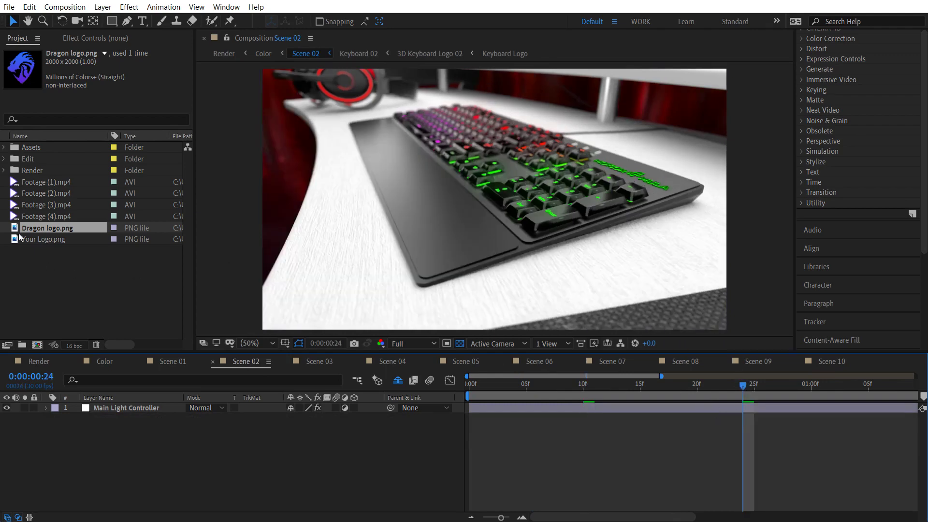
left_click(4, 159)
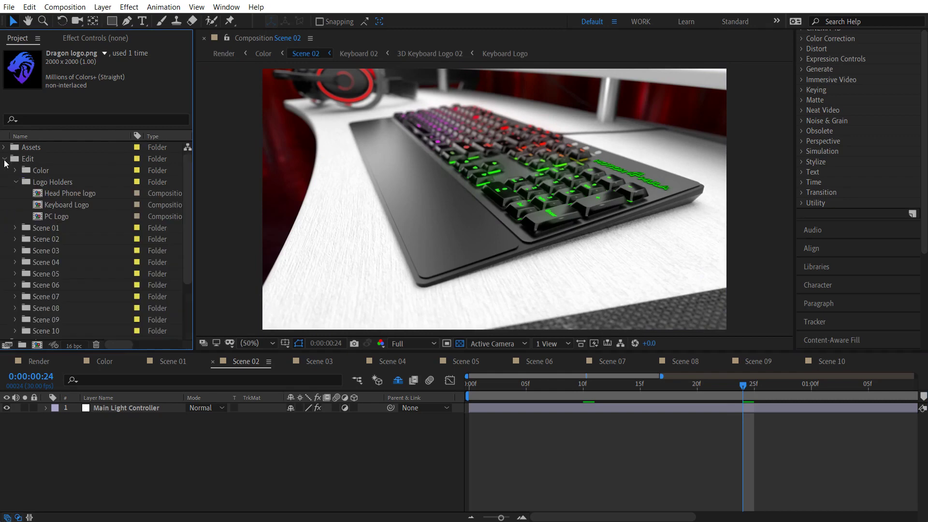
left_click(70, 205)
double_click(63, 207)
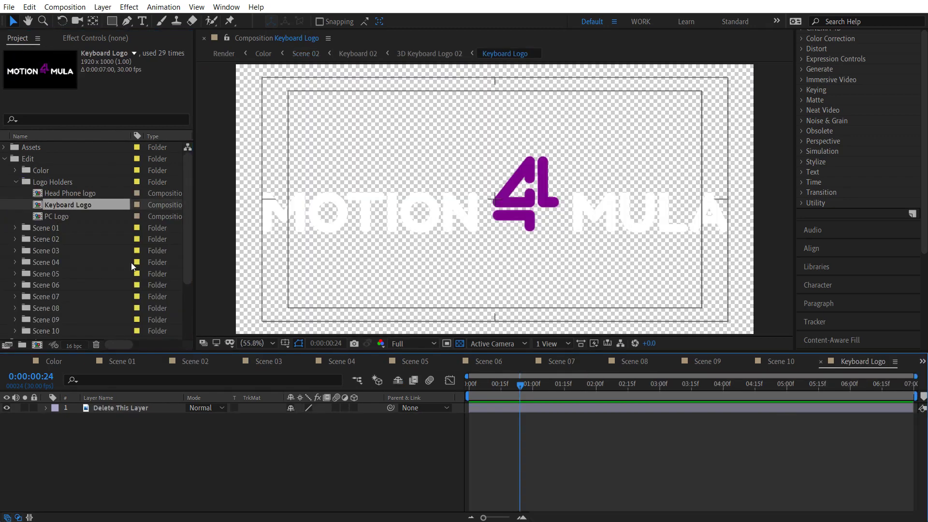
Step: Replace the Delete This Layer placeholder in the Keyboard Logo composition with Your Logo.png
left_click(151, 406)
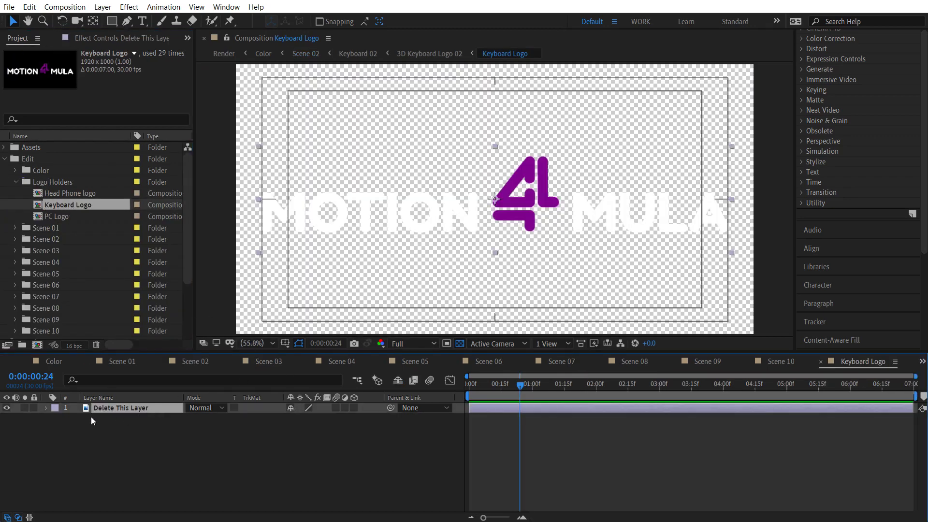
key("Delete")
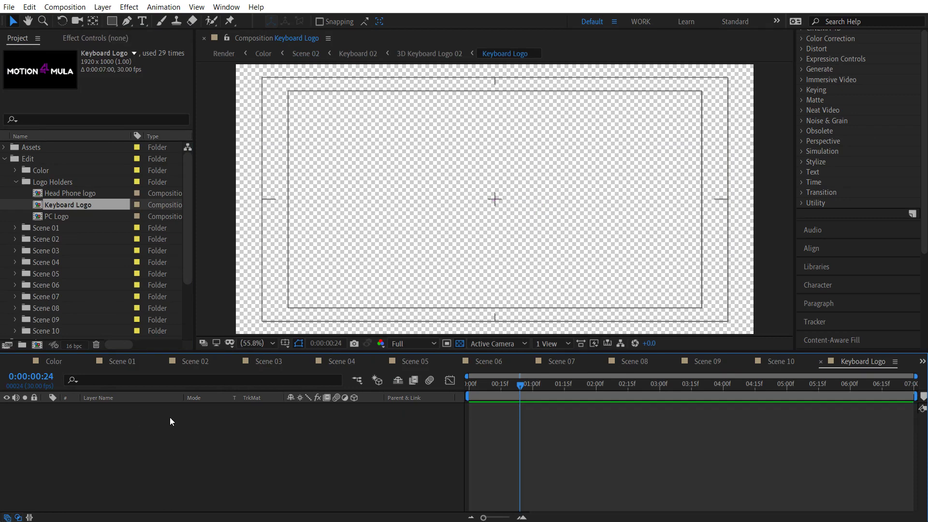
scroll(121, 256, "down", 3)
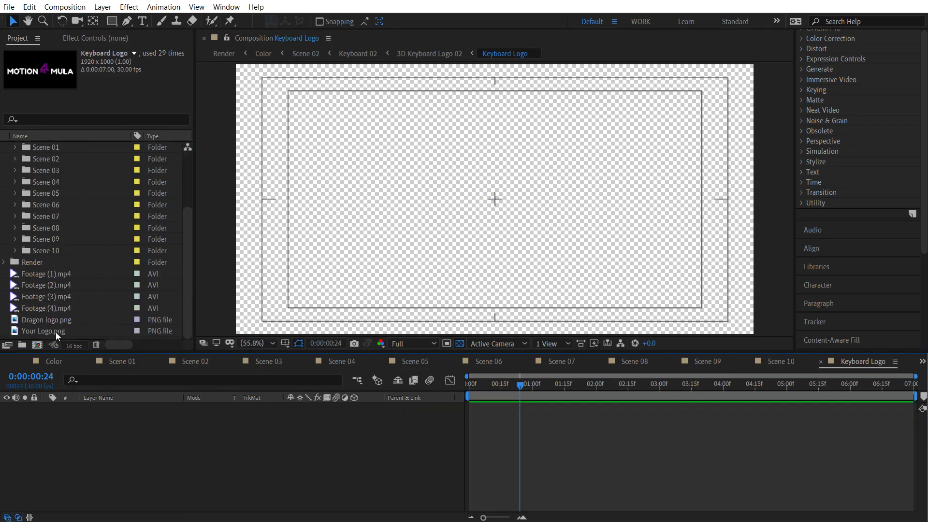
left_click_drag(56, 331, 144, 442)
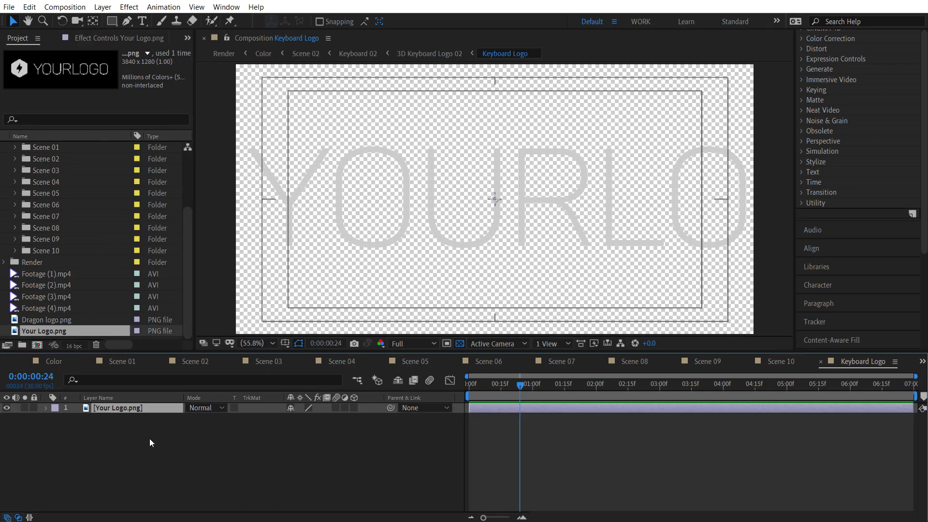
Step: Set the keyboard logo's scale to 53% and preview it without the transparency grid
key("s")
left_click_drag(302, 422, 271, 419)
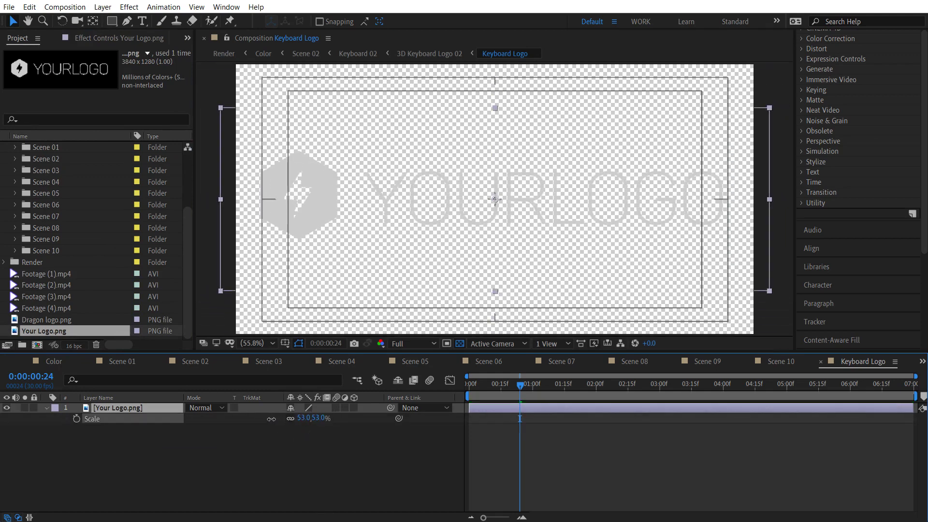
left_click(458, 345)
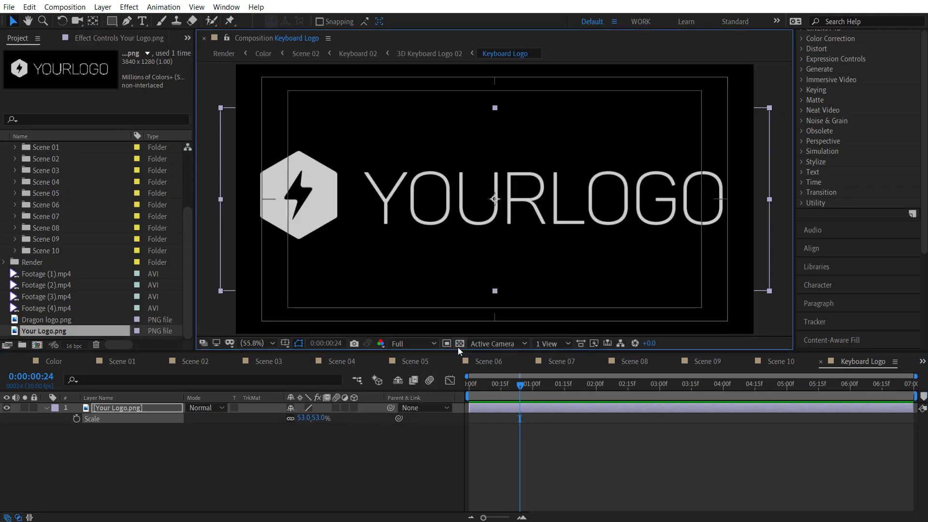
left_click(458, 345)
left_click(458, 345)
Step: Close the Keyboard Logo composition, show Scene 03's PC, and open the PC Logo composition from the Logo Holders folder
left_click(819, 362)
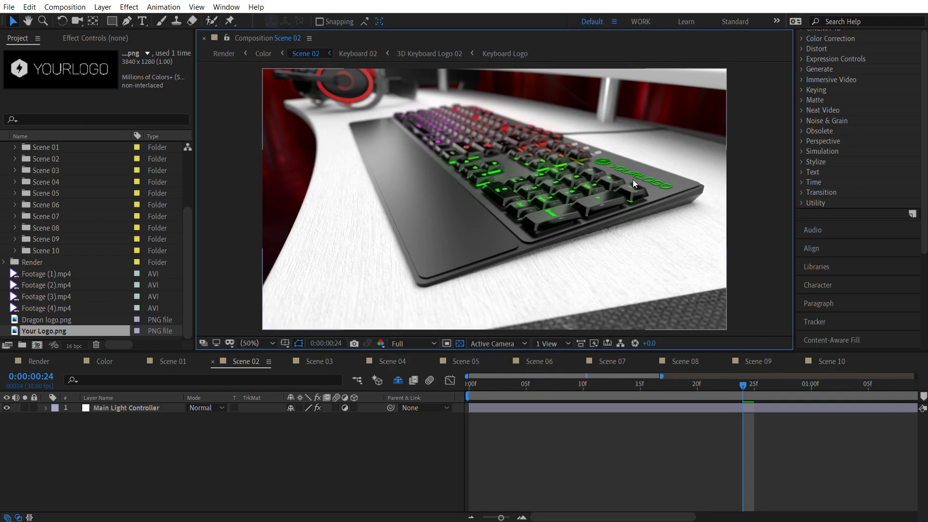
left_click(309, 363)
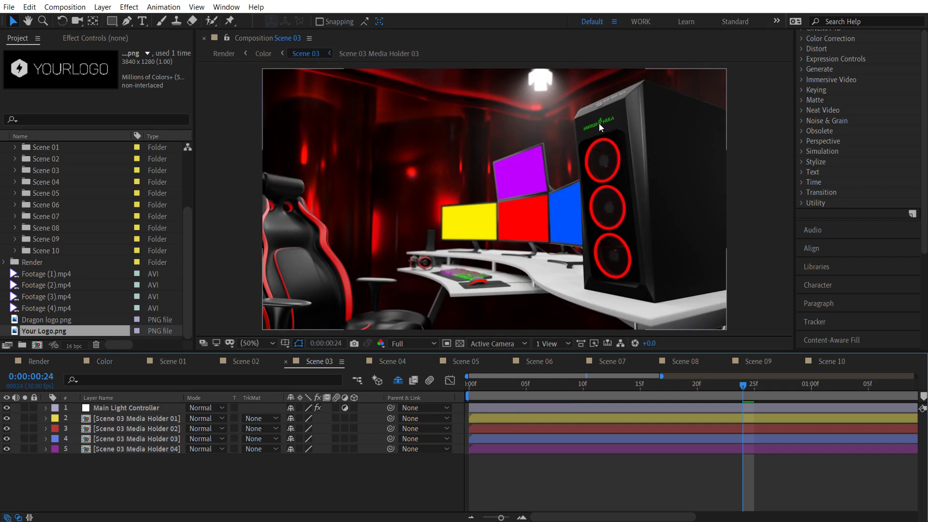
scroll(59, 267, "up", 5)
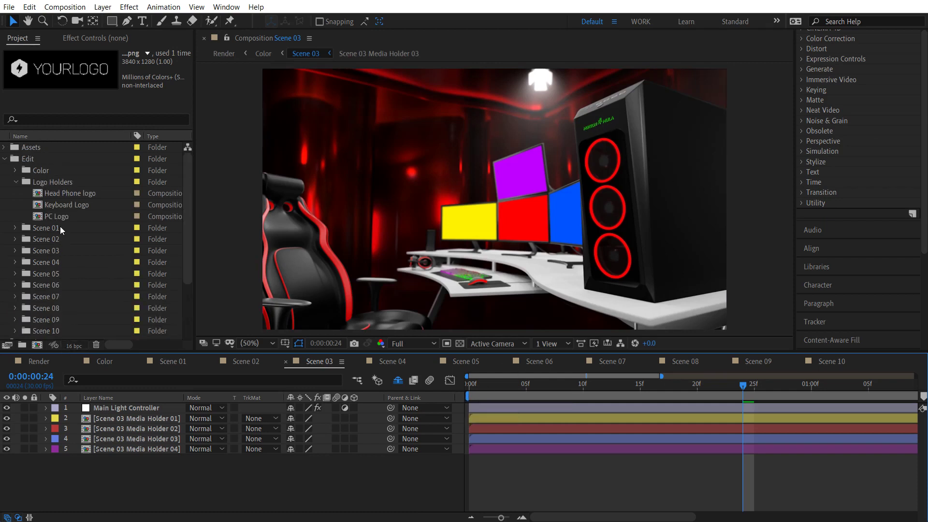
left_click(50, 219)
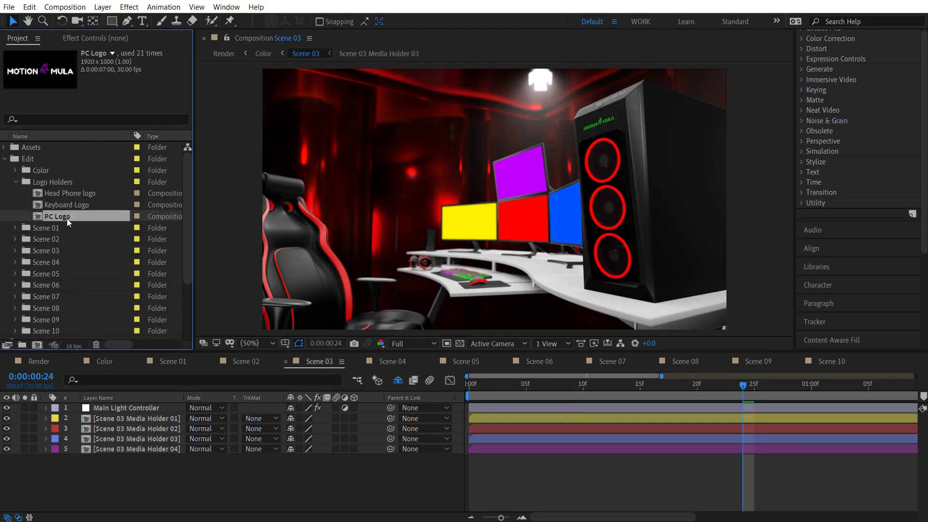
double_click(66, 219)
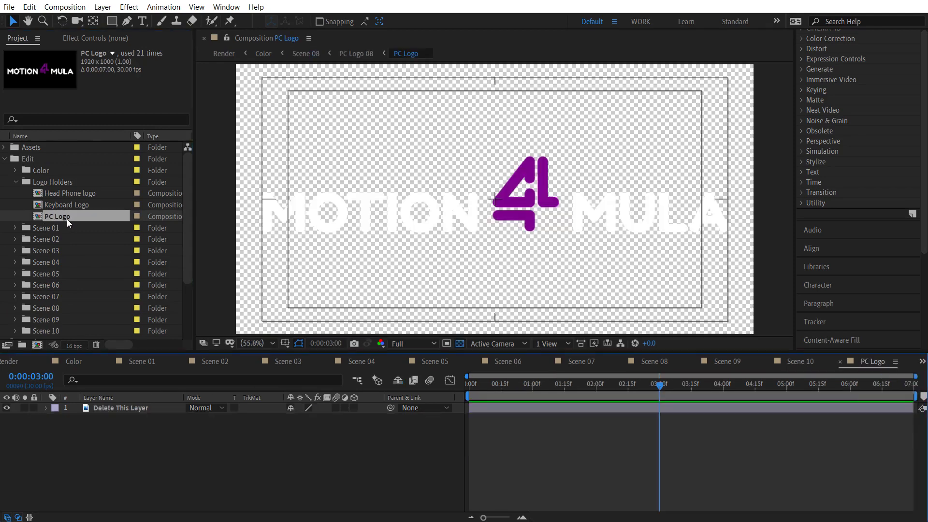
Step: Replace the Delete This Layer placeholder in the PC Logo composition with Your Logo.png
left_click(138, 408)
key("Delete")
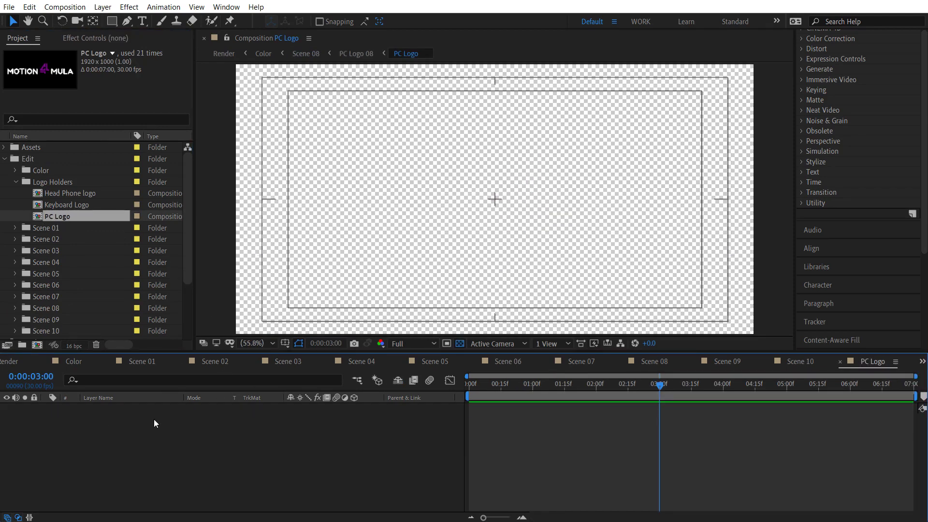
scroll(92, 304, "down", 3)
left_click_drag(53, 328, 98, 416)
Step: Set the PC logo's scale to 51% and preview it without the transparency grid
key("s")
left_click_drag(306, 418, 270, 412)
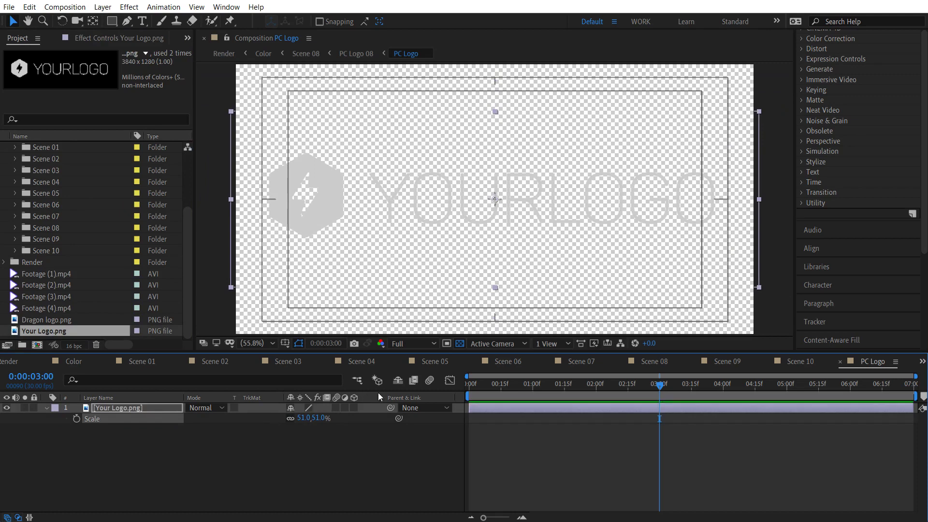
left_click(459, 344)
left_click(459, 346)
left_click(460, 345)
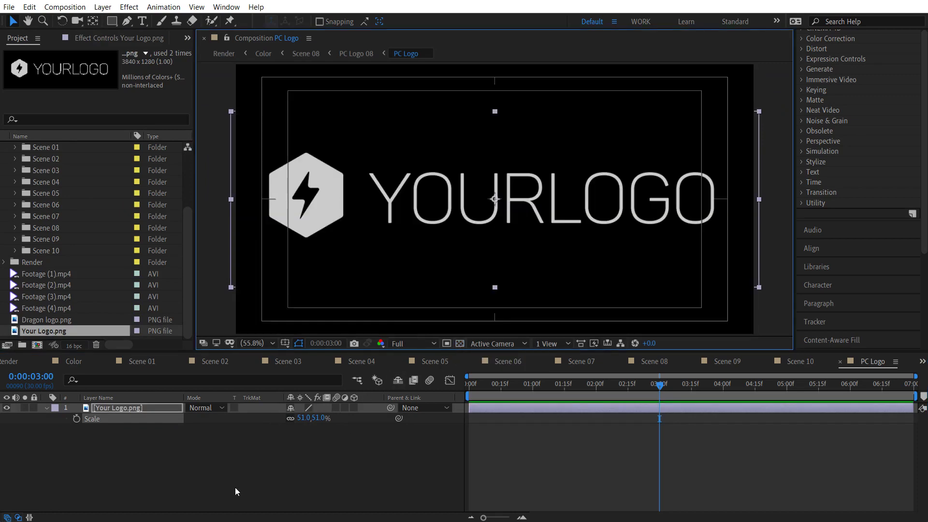
Step: Close the PC Logo composition and check the logo on the PC case in Scene 03
left_click(235, 487)
left_click(841, 361)
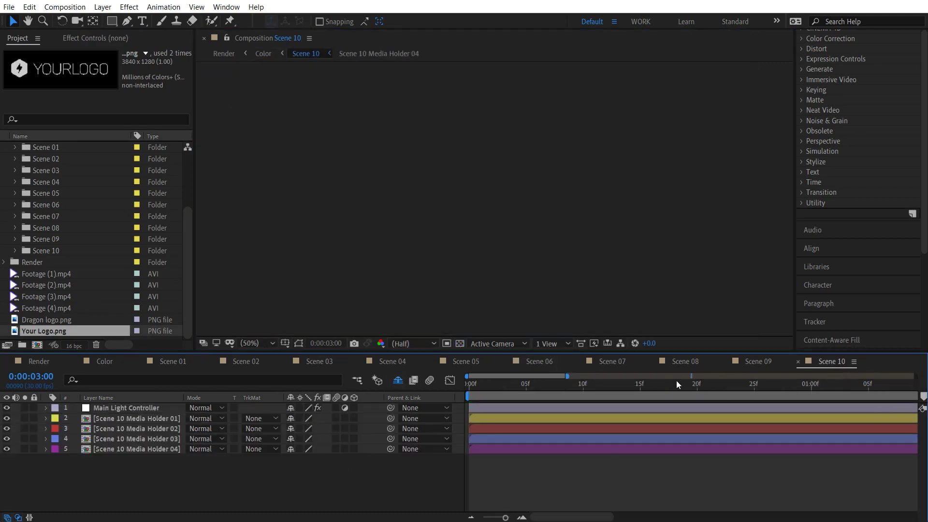
left_click(309, 360)
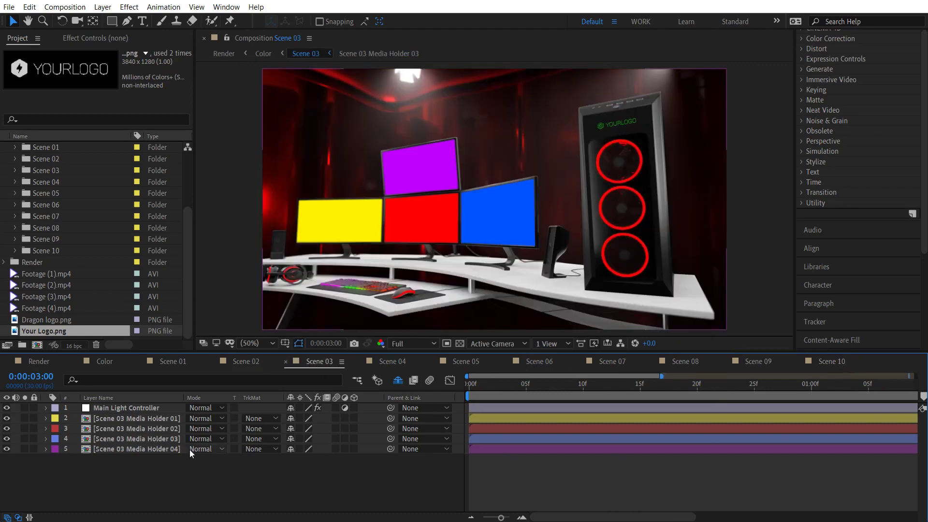
Step: Collapse the Logo Holders folder and open the Color composition from the Color folder inside Edit
scroll(39, 243, "up", 5)
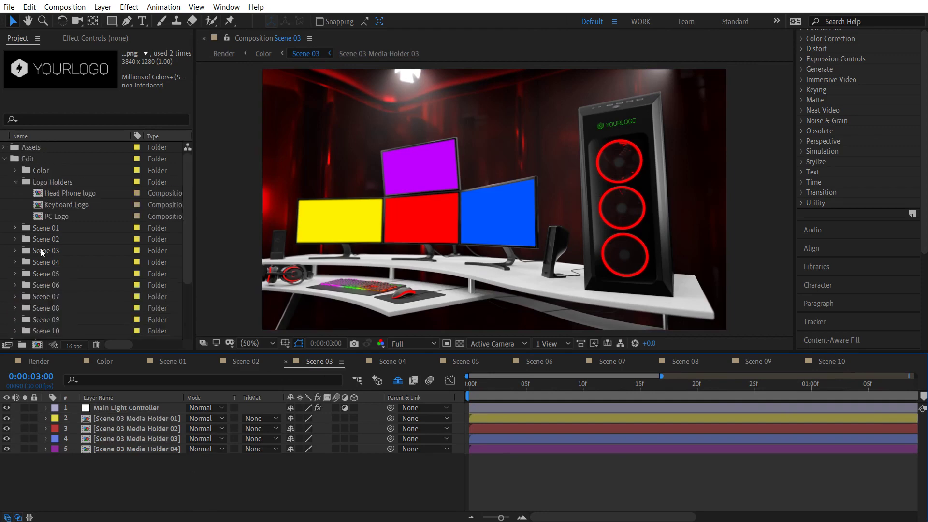
left_click(15, 181)
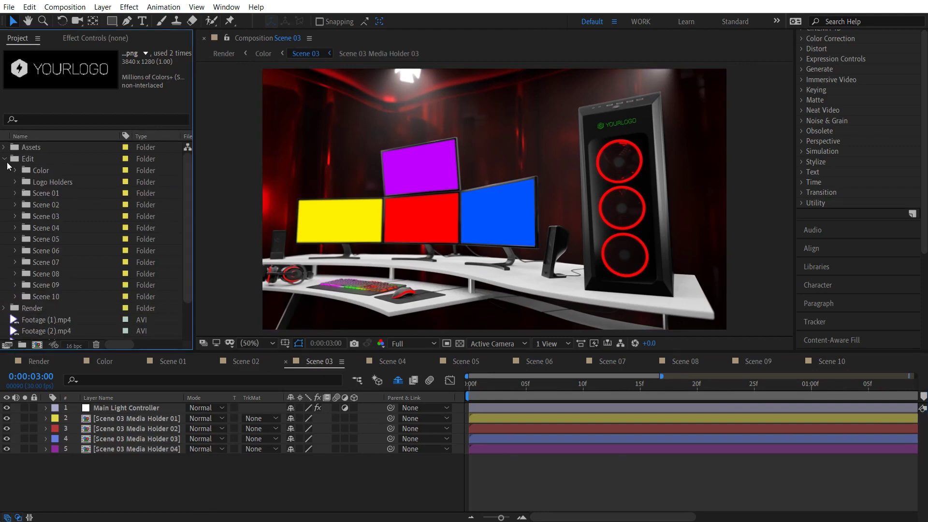
left_click(38, 172)
left_click(15, 171)
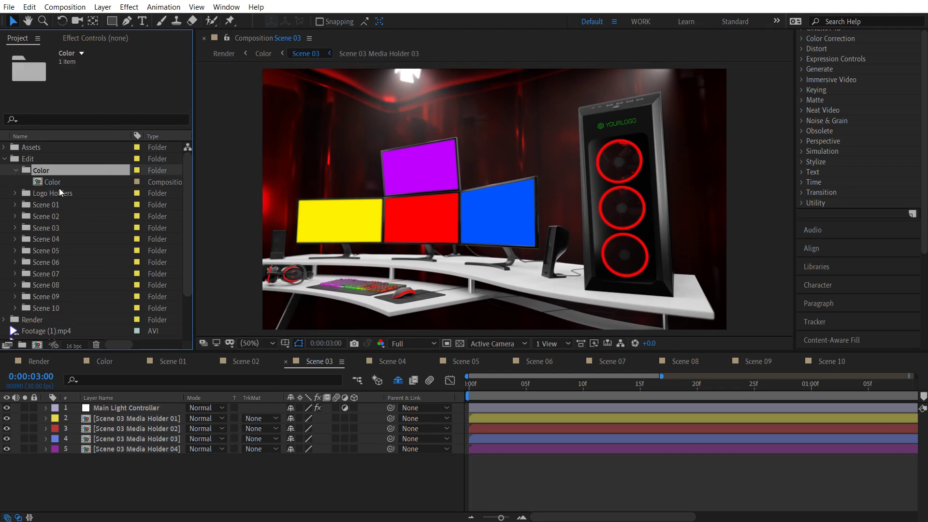
left_click(52, 184)
double_click(58, 182)
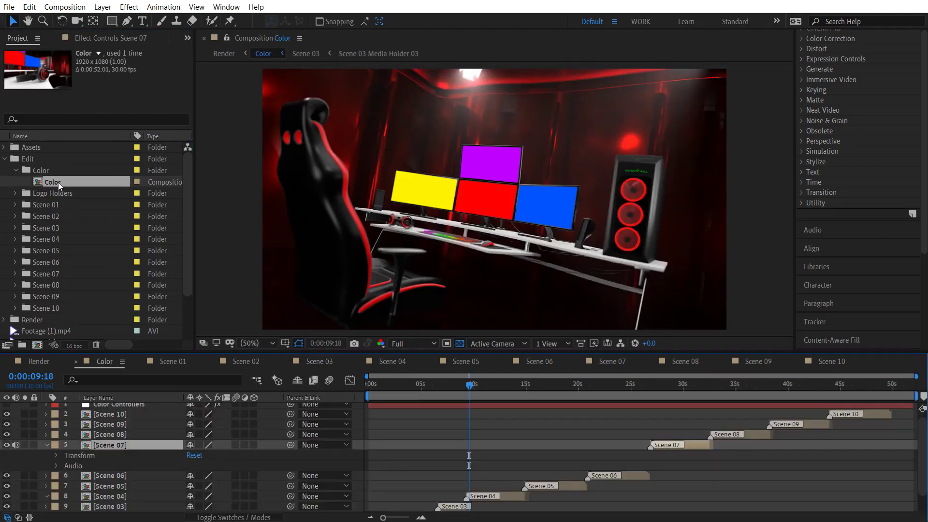
Step: Show the Color composition at 0:00:28:15 in Scene 07 and open the effect controls of the Color Controllers layer
left_click(47, 445)
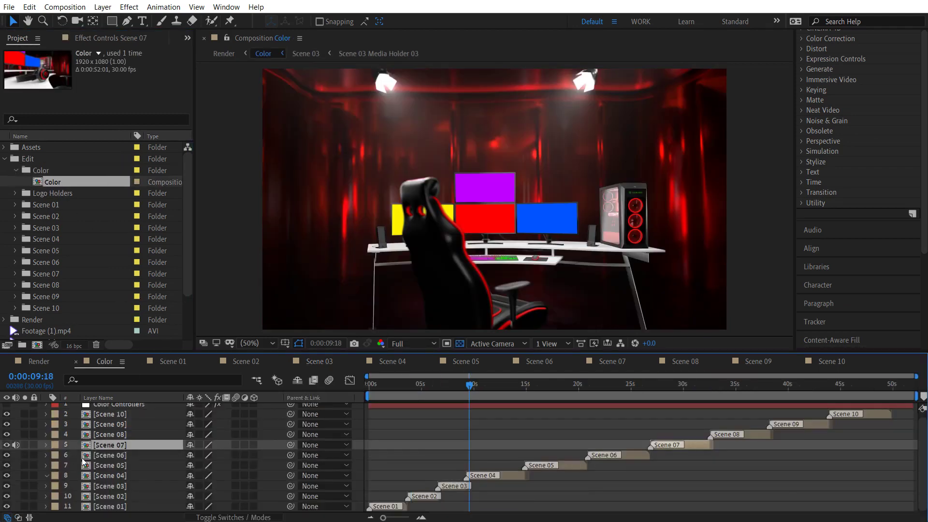
left_click_drag(686, 385, 666, 384)
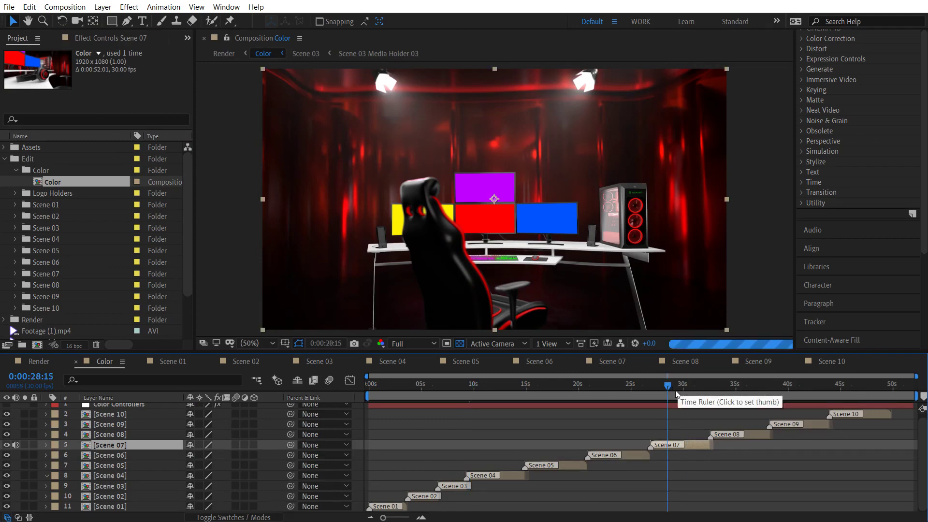
scroll(135, 435, "up", 1)
left_click(109, 410)
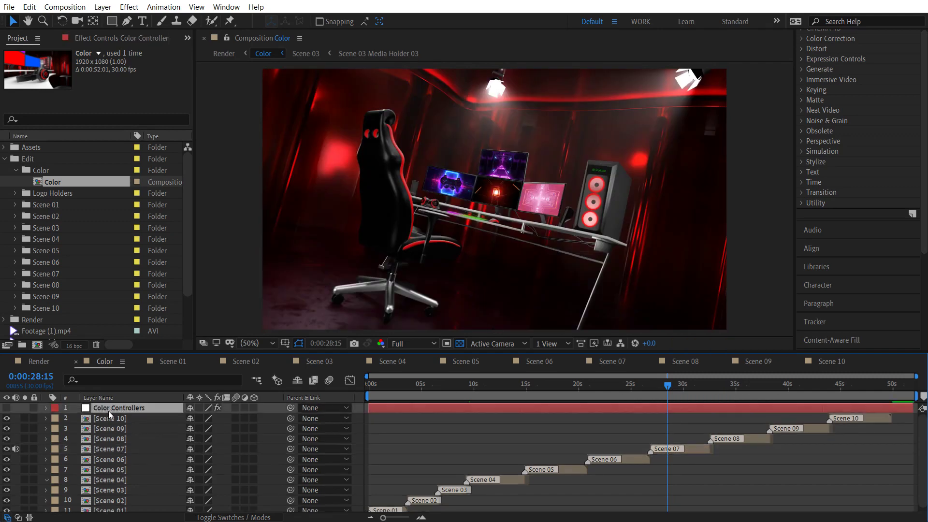
left_click(5, 159)
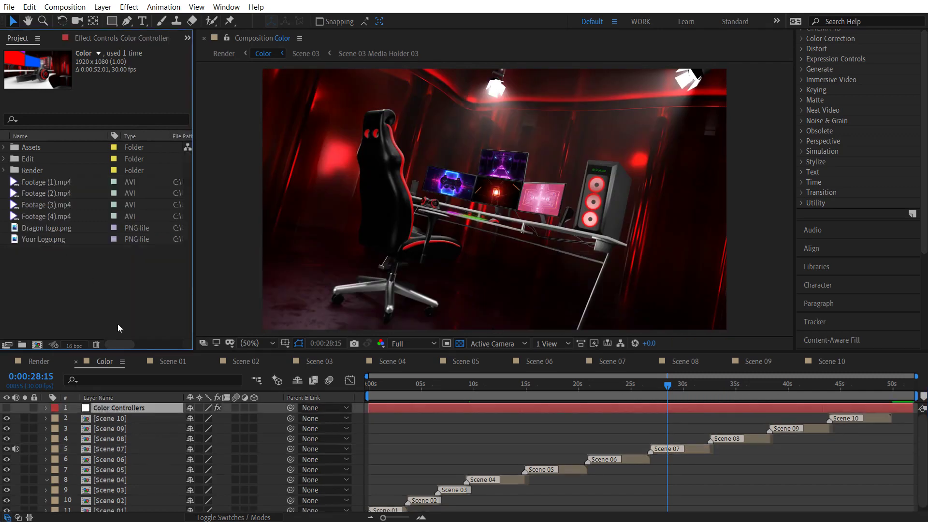
right_click(112, 405)
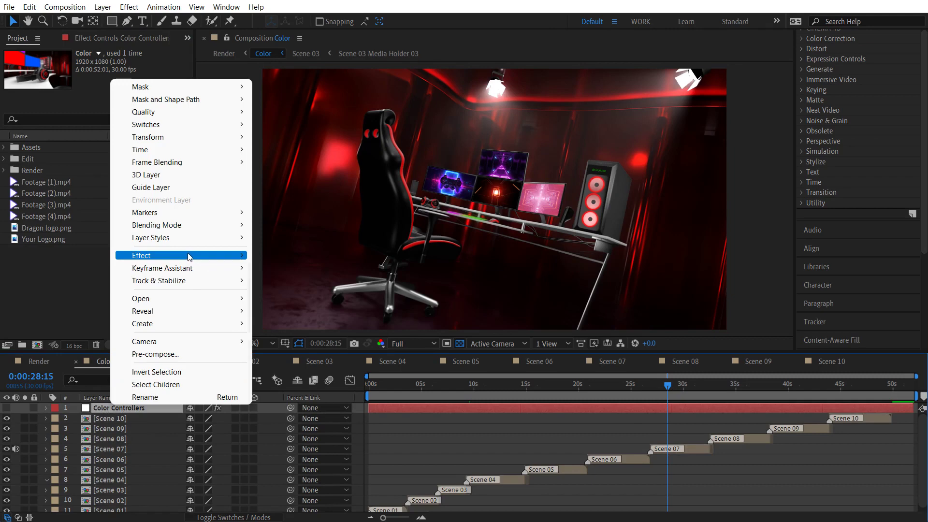
mouse_move(194, 255)
left_click(296, 254)
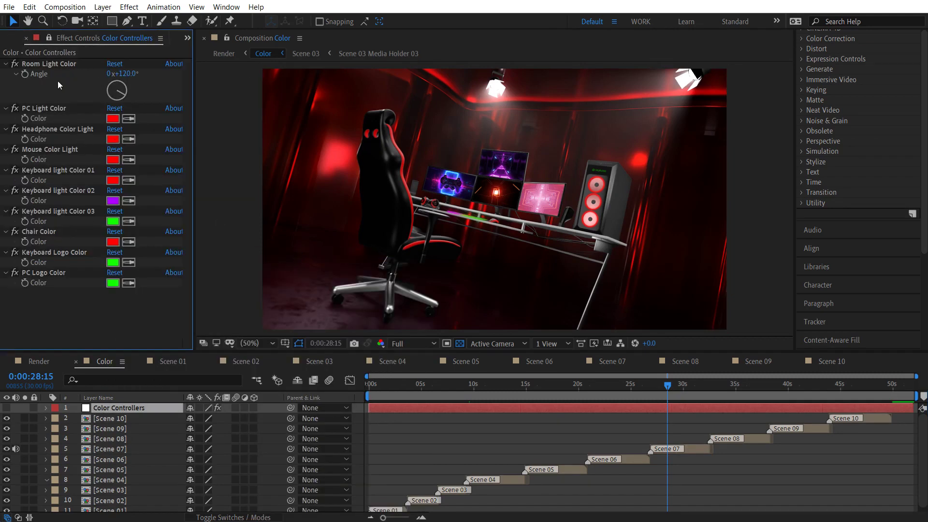
Step: Set the Room Light Color angle to 57° and match PC Light Color to the purple of Keyboard light Color 02
left_click(49, 65)
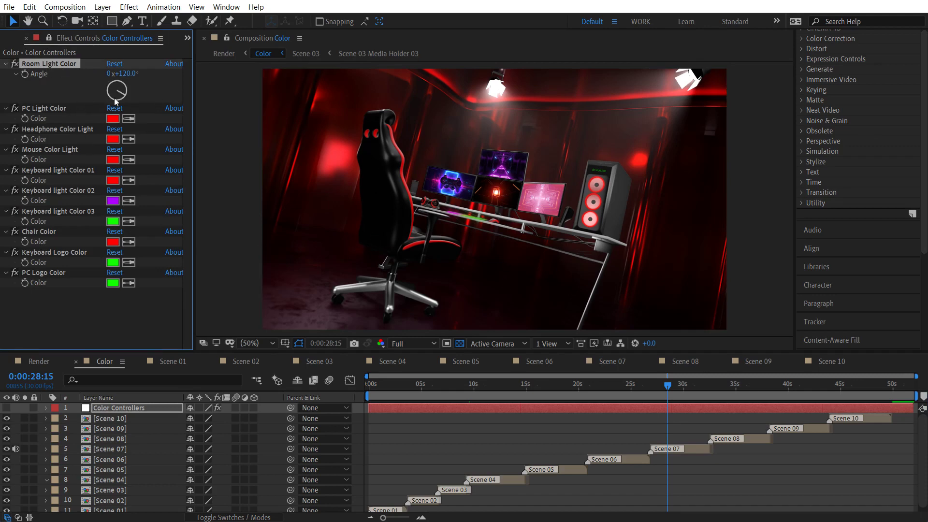
left_click_drag(114, 98, 126, 89)
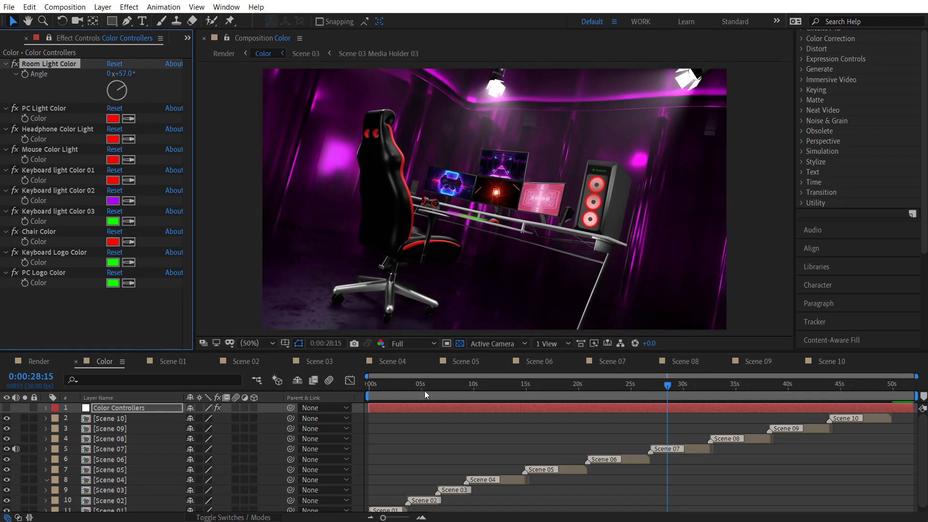
left_click(53, 108)
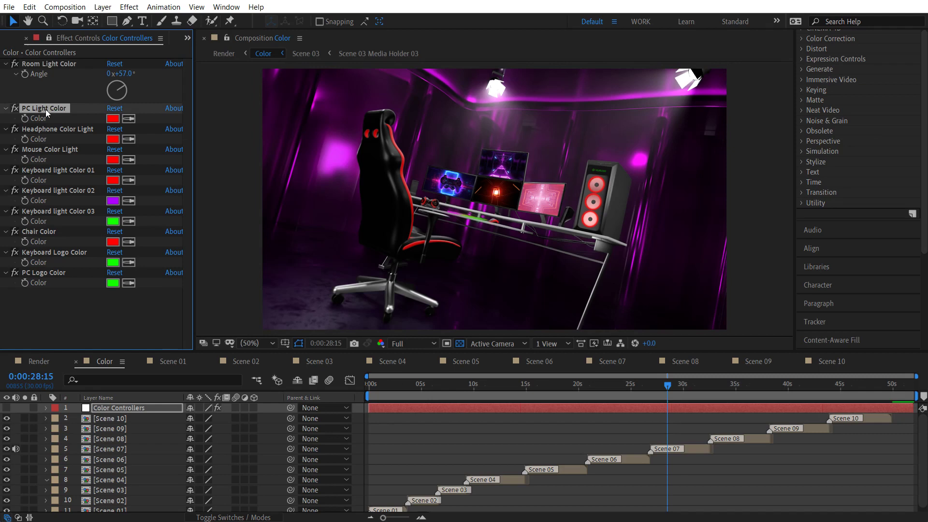
left_click(129, 121)
left_click(114, 201)
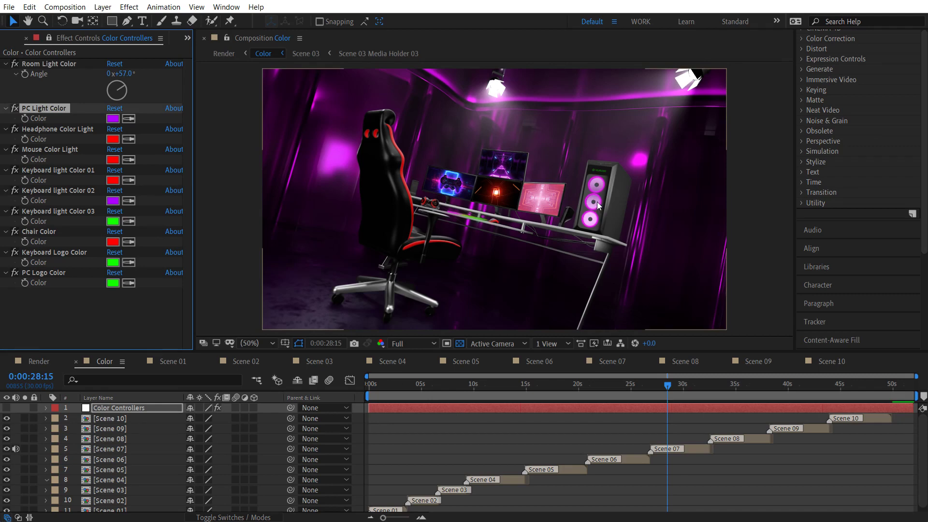
Step: Show the scene at 0:00:31:01 and match Headphone Color Light and Mouse Color Light to the PC light's purple
left_click(694, 390)
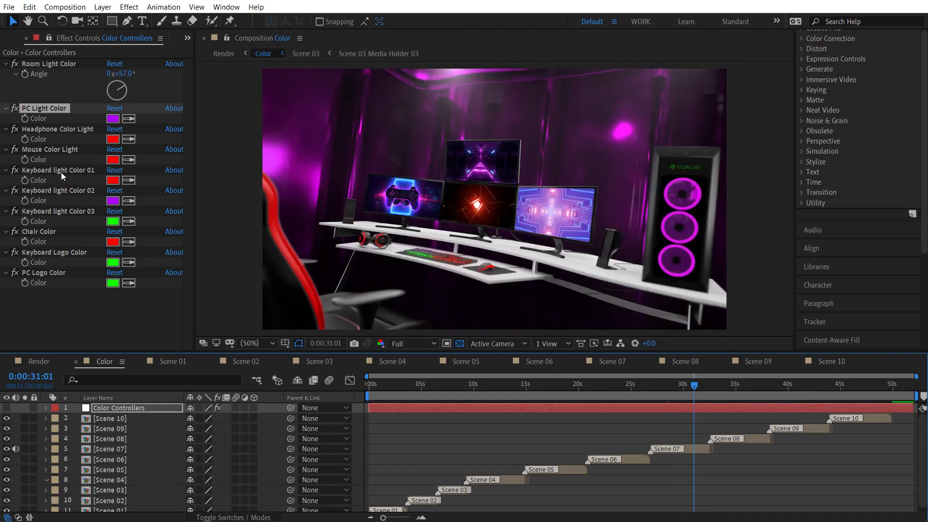
left_click(40, 130)
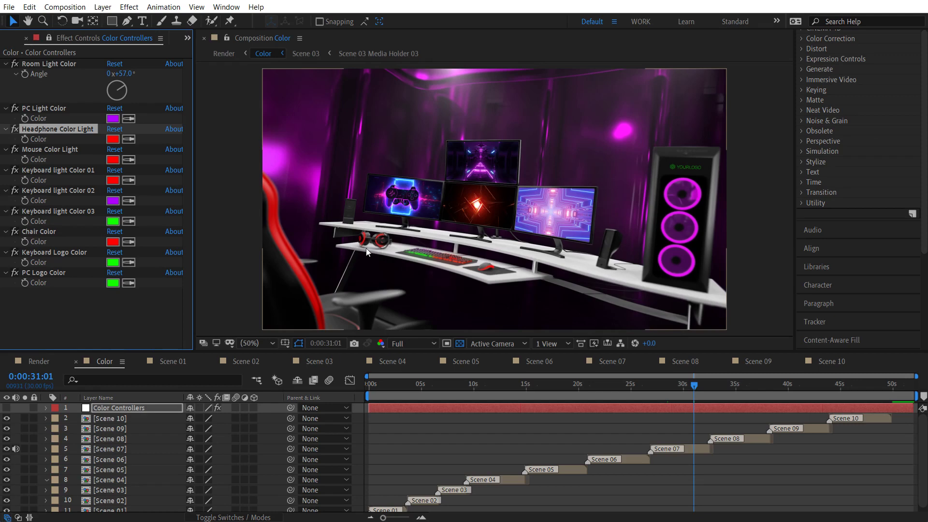
left_click(132, 140)
left_click(112, 119)
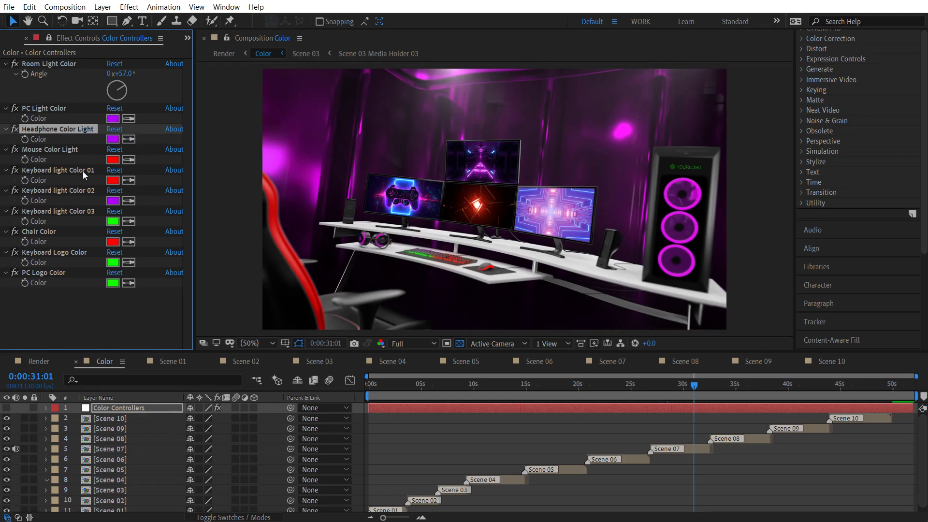
left_click(54, 150)
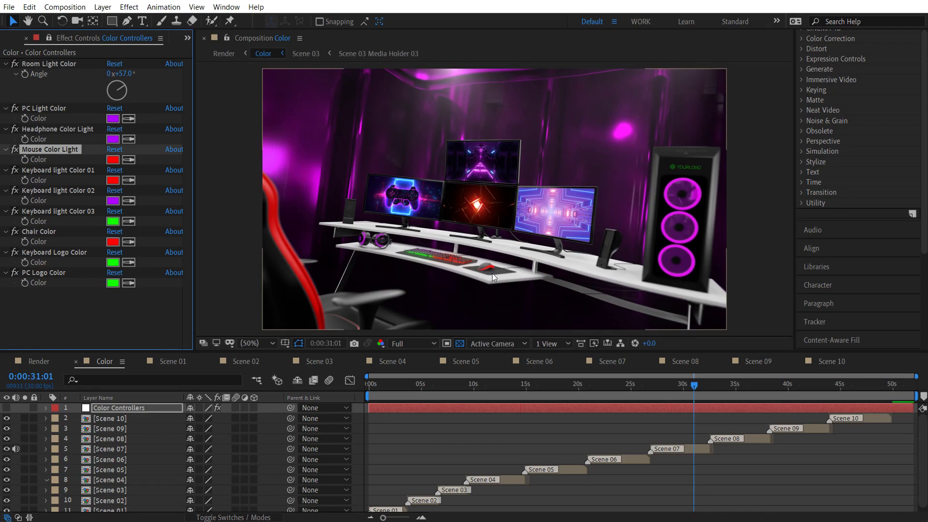
left_click(113, 138)
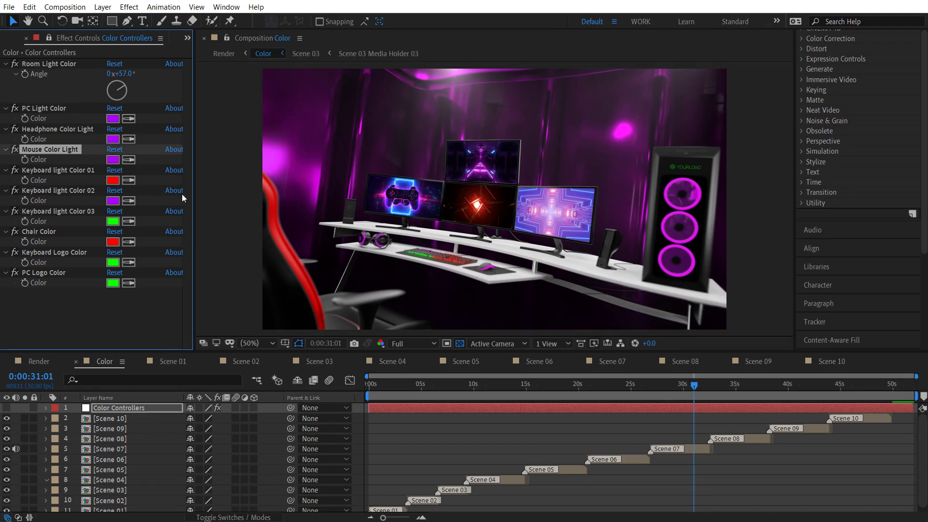
Step: Set Keyboard light Color 01 to the light blue 00BCFF
left_click(52, 171)
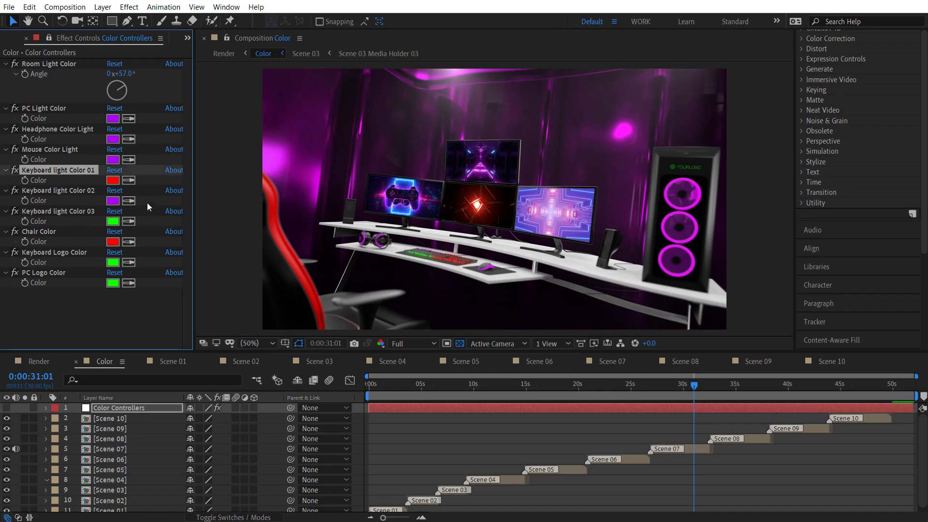
left_click(112, 179)
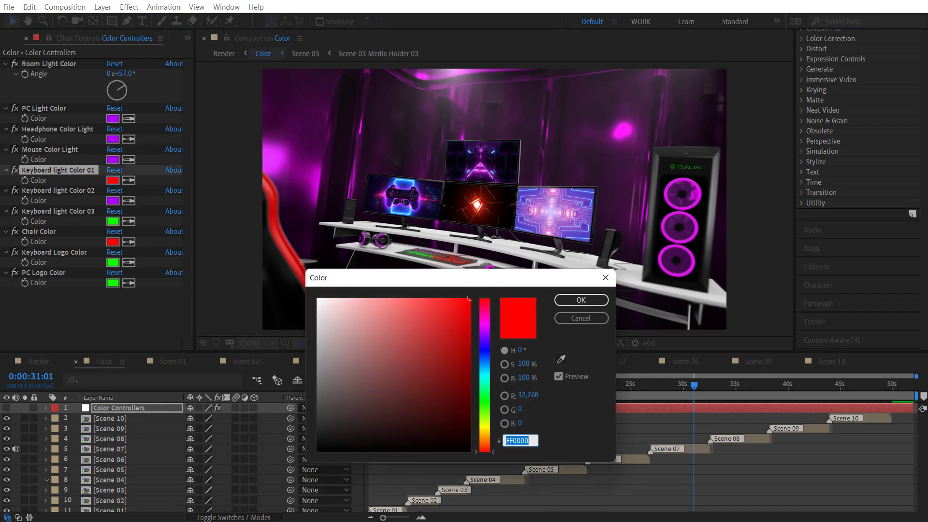
left_click_drag(491, 273, 486, 303)
left_click(482, 402)
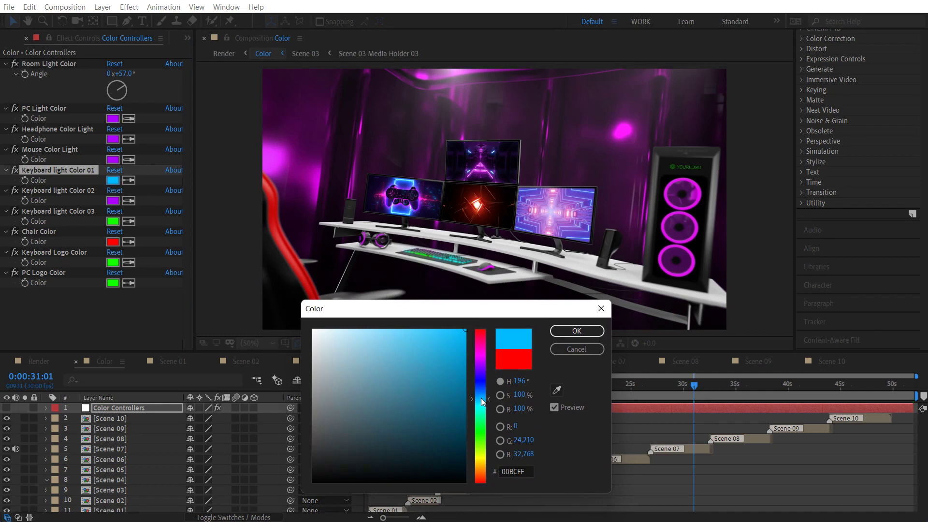
left_click(575, 331)
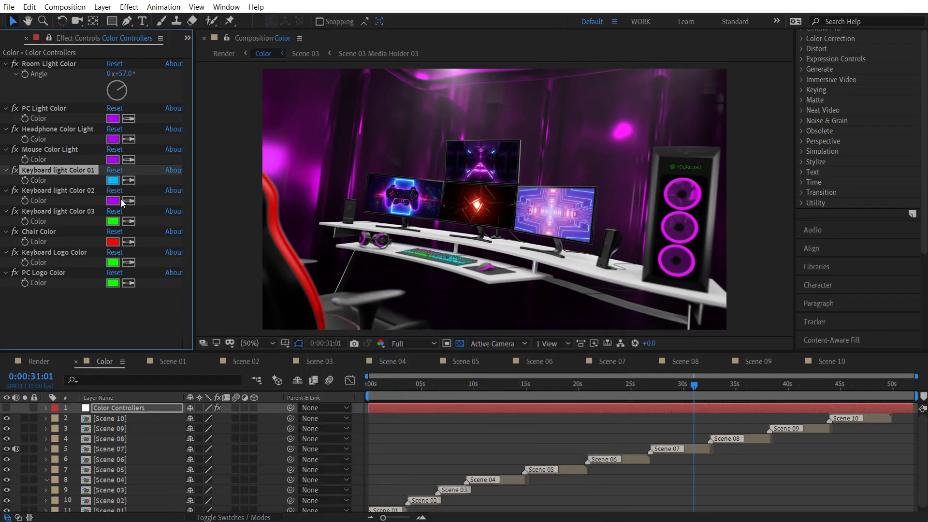
Step: Change Keyboard light Color 02 to the yellow-green CEFF00
left_click(113, 200)
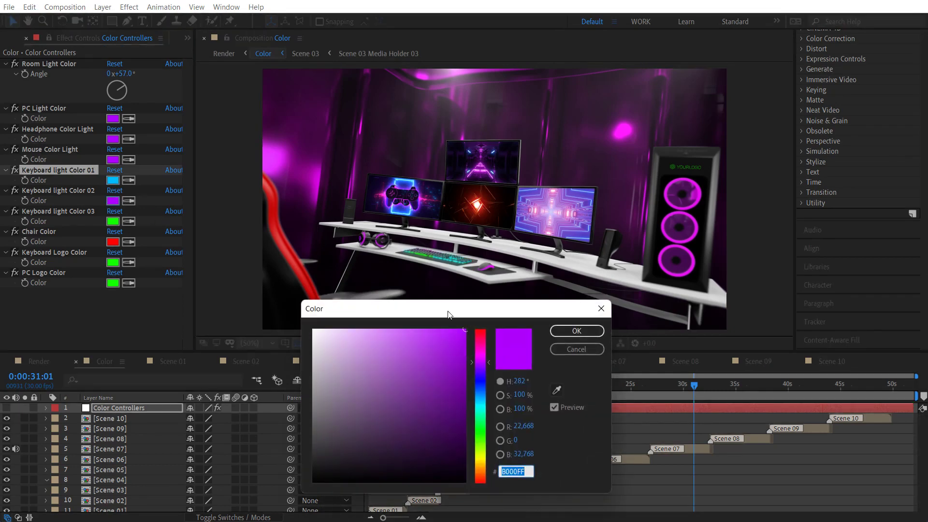
left_click(484, 451)
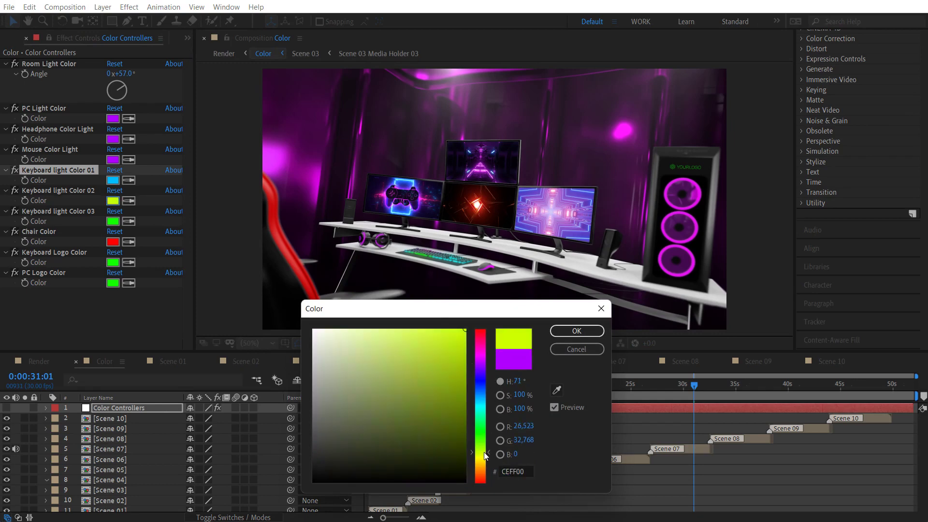
left_click(577, 329)
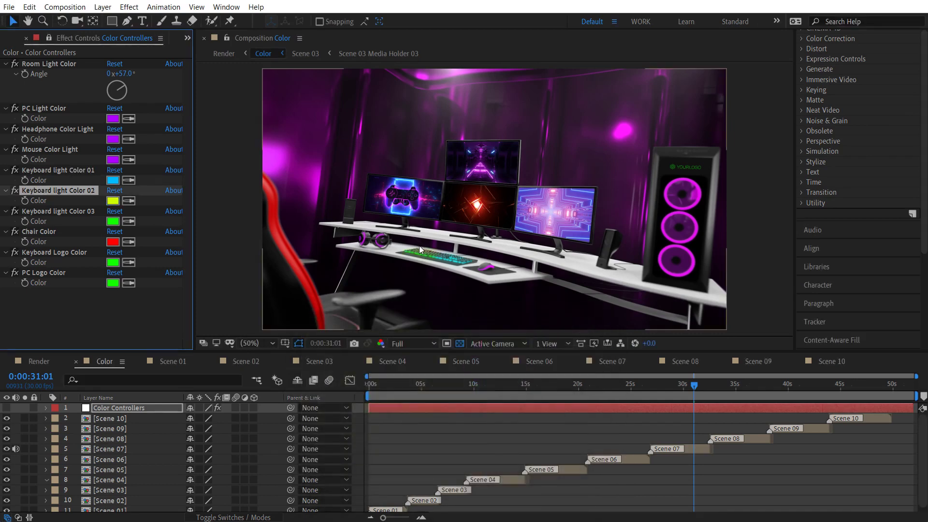
Step: Change Keyboard light Color 03 to the red FF0000
left_click(91, 215)
left_click(112, 222)
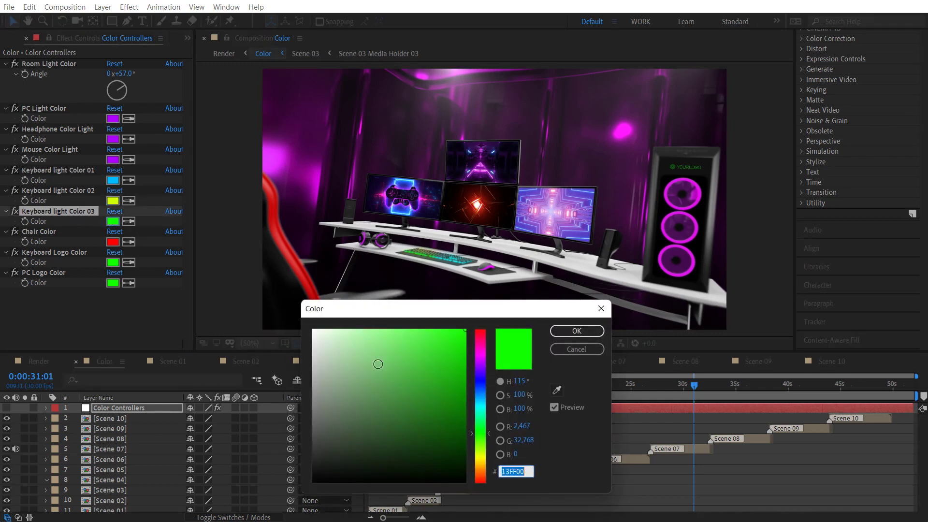
left_click_drag(481, 354, 480, 330)
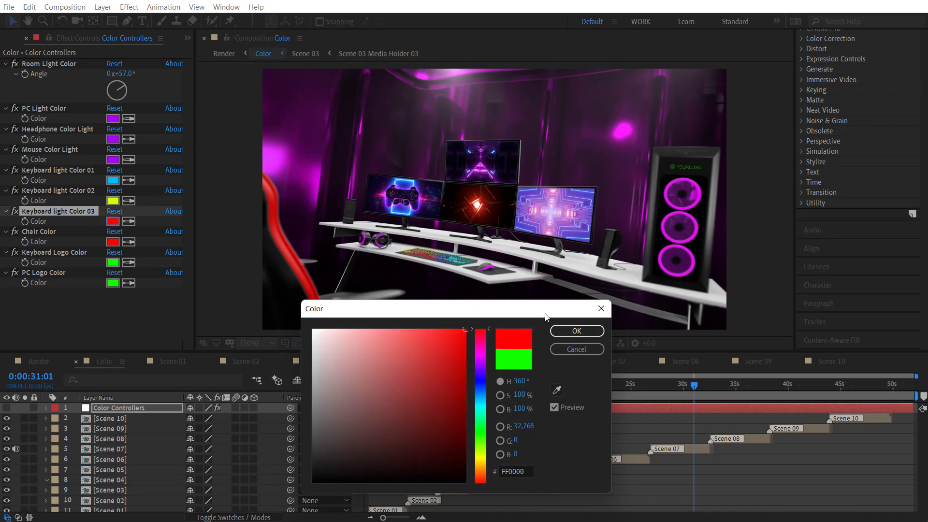
left_click(570, 330)
Step: Match Chair Color to the purple of Mouse Color Light by sampling it
left_click(51, 234)
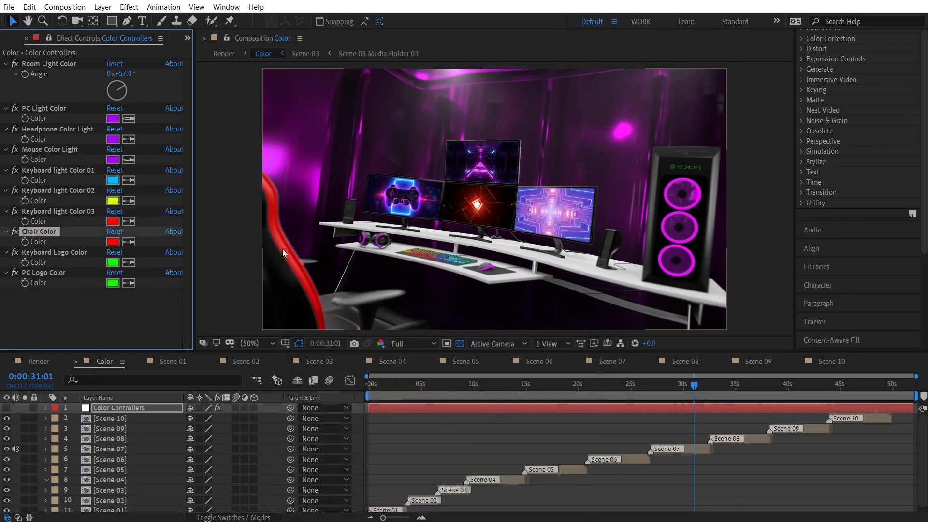
left_click(128, 241)
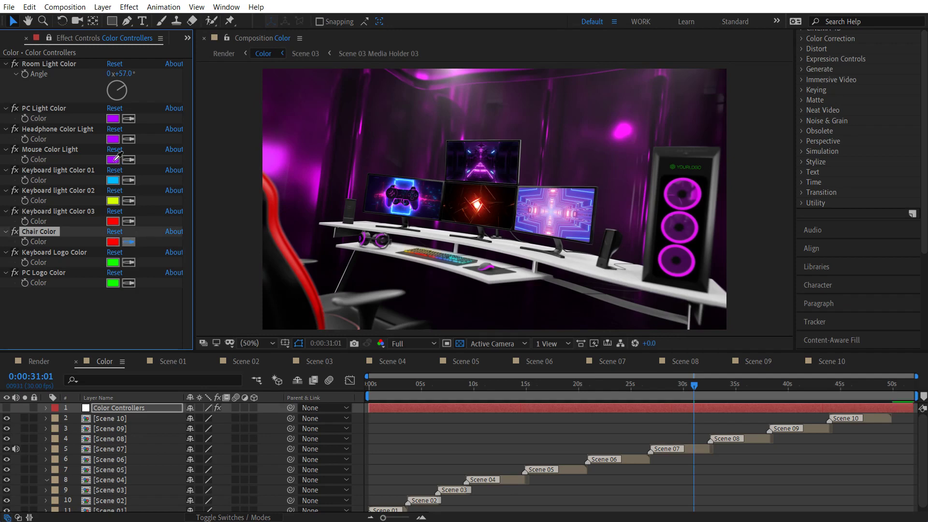
left_click(294, 252)
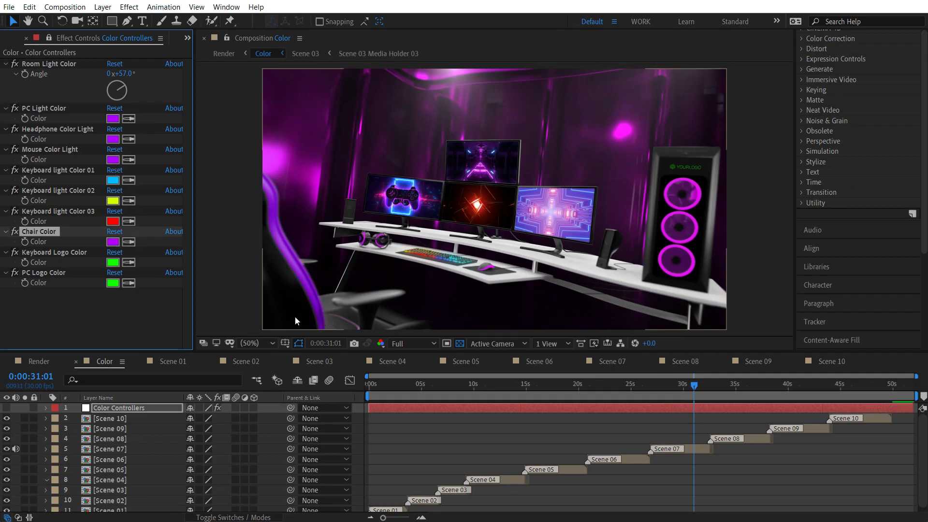
Step: Match PC Logo Color to the yellow-green of Keyboard light Color 02 by sampling it
left_click(45, 253)
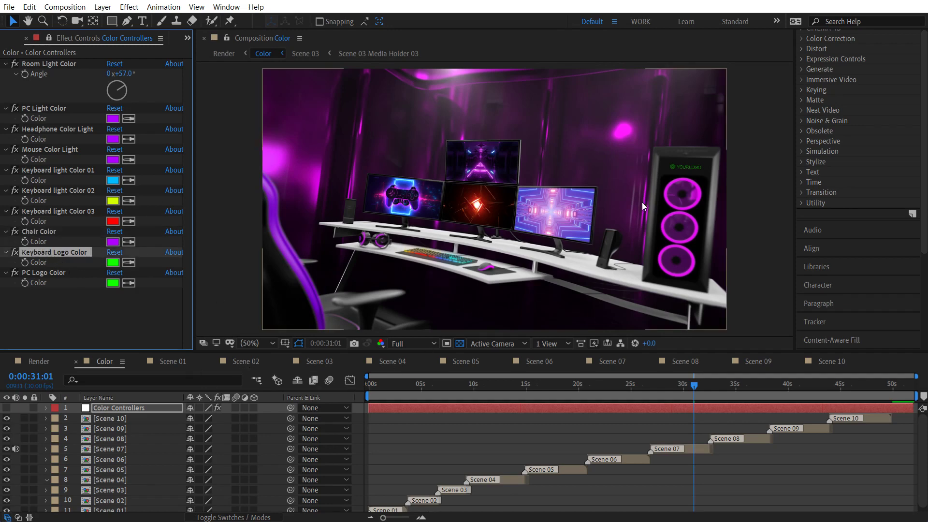
left_click(53, 273)
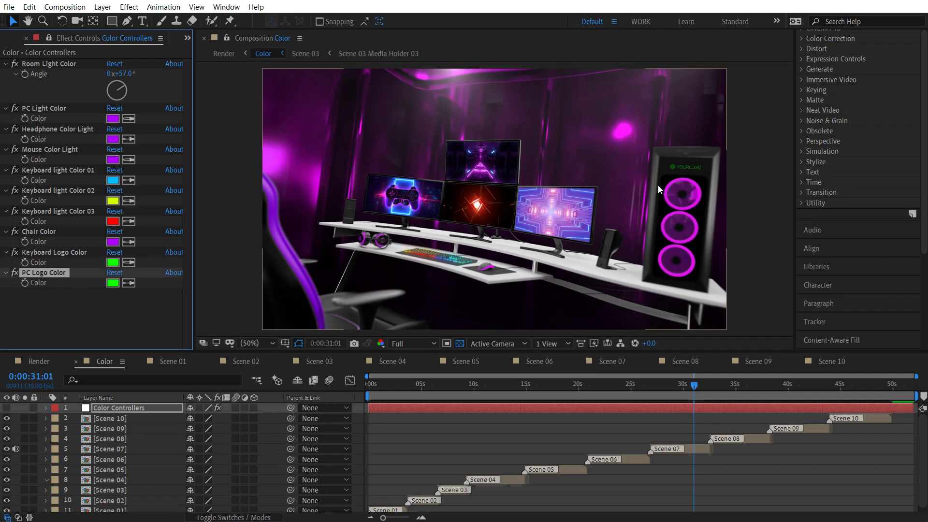
left_click(129, 283)
left_click(114, 203)
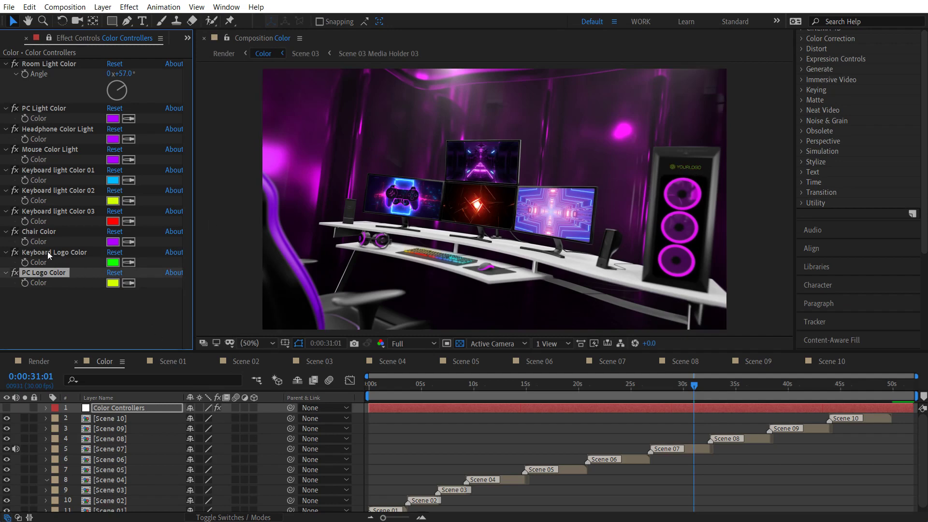
Step: Show Scene 02 at 0:00:01:00 and match Keyboard Logo Color to the chair's purple
left_click(86, 252)
left_click(237, 361)
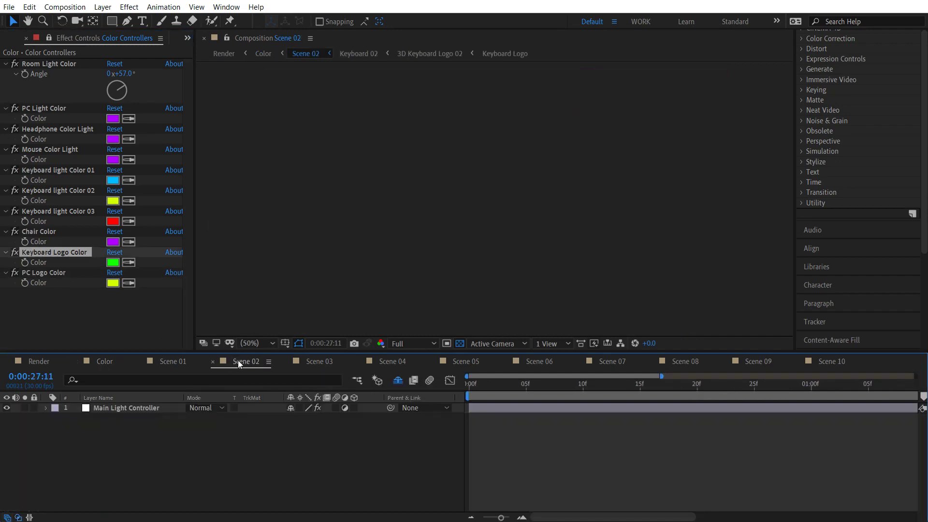
left_click(530, 394)
left_click(808, 397)
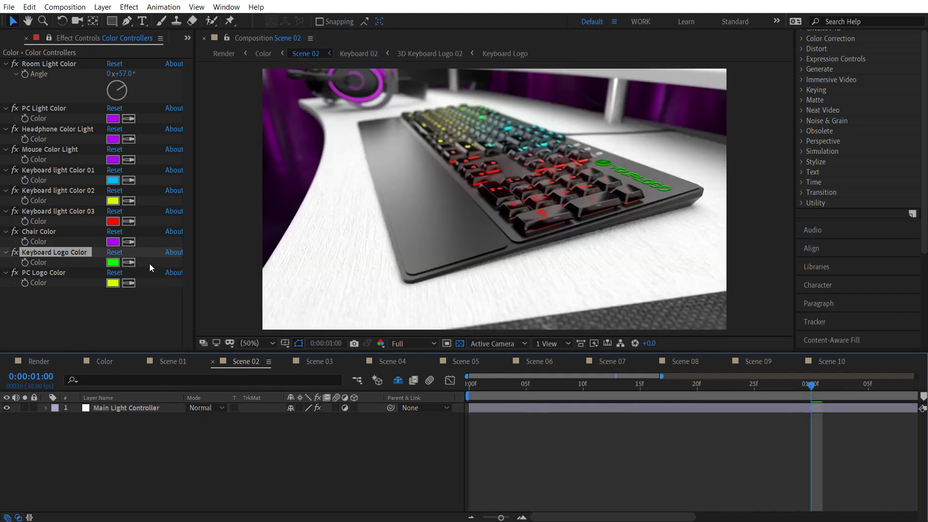
left_click(128, 263)
left_click(114, 242)
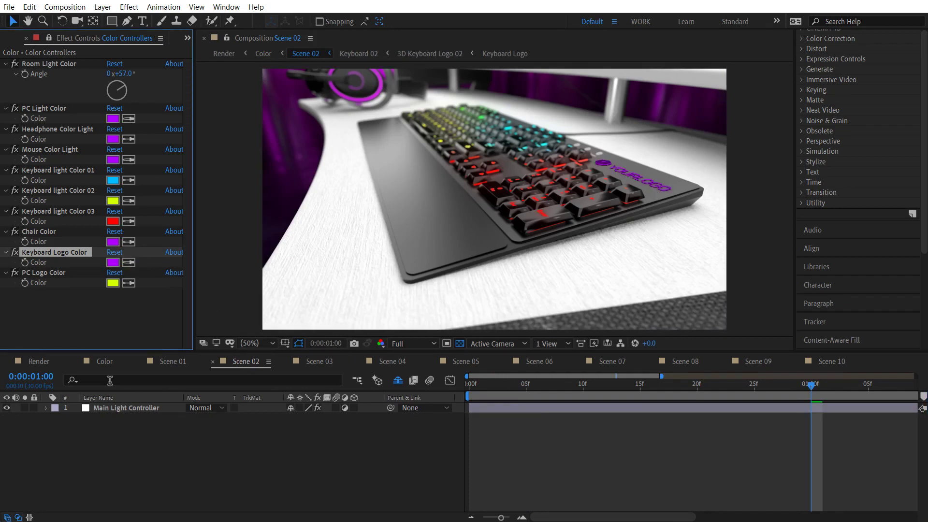
Step: Open the Render composition, collapse its Color layer, and show the whole timeline with the playhead at 0:00:18:08
left_click(39, 362)
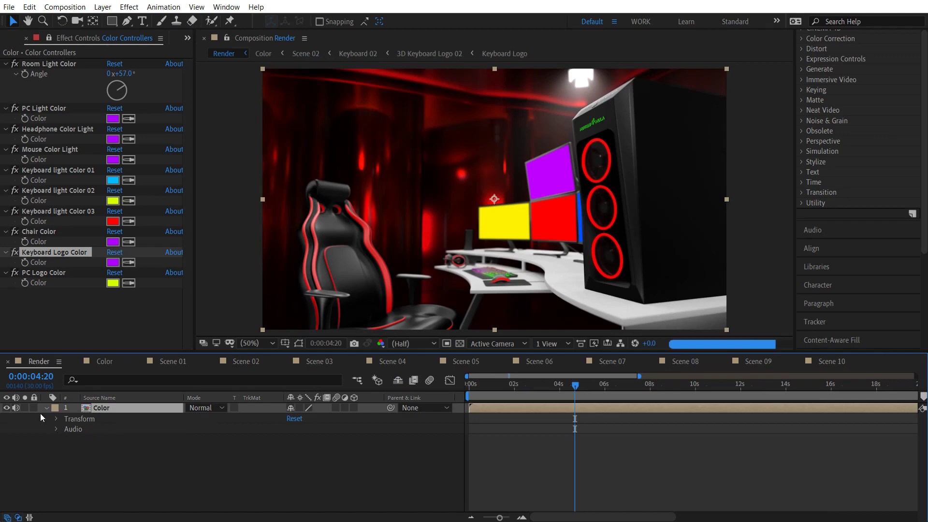
left_click(46, 408)
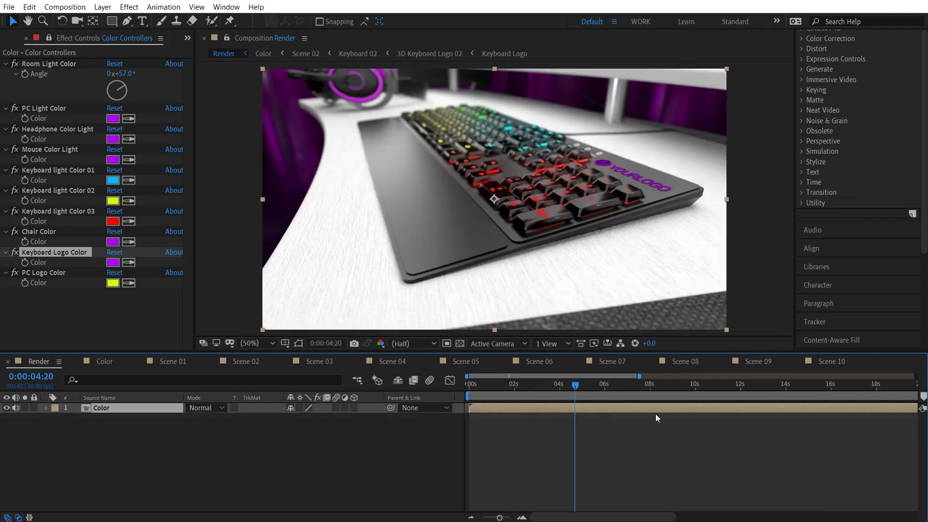
left_click(882, 385)
key("minus")
key("minus")
key("minus")
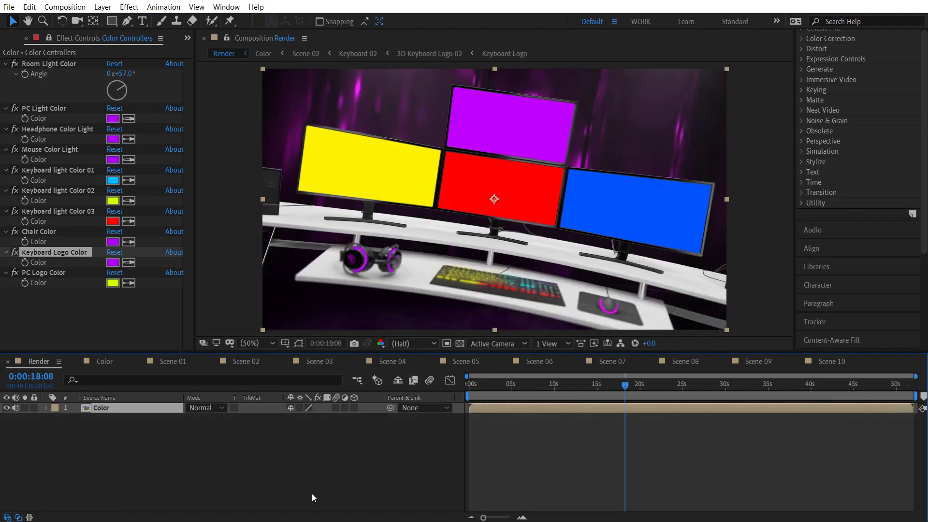
Step: Add the Render composition to the Adobe Media Encoder queue
left_click(65, 7)
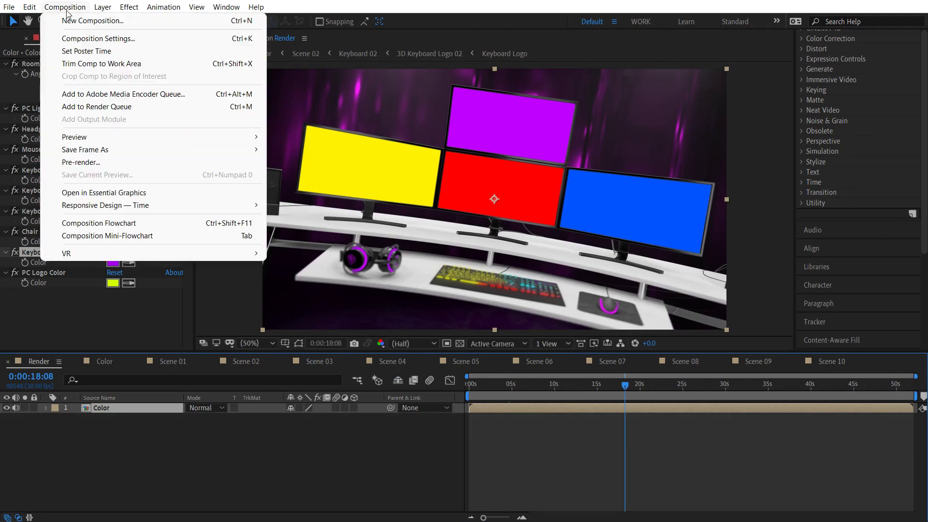
left_click(102, 94)
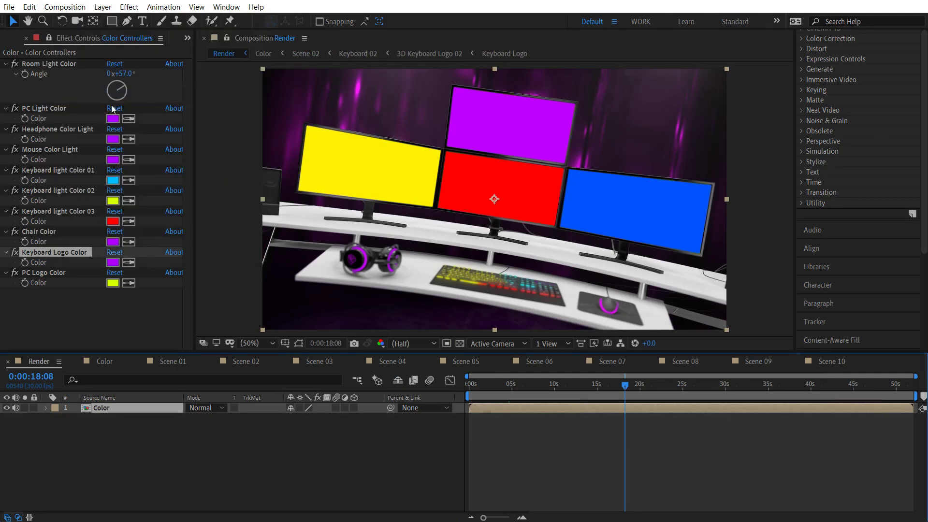